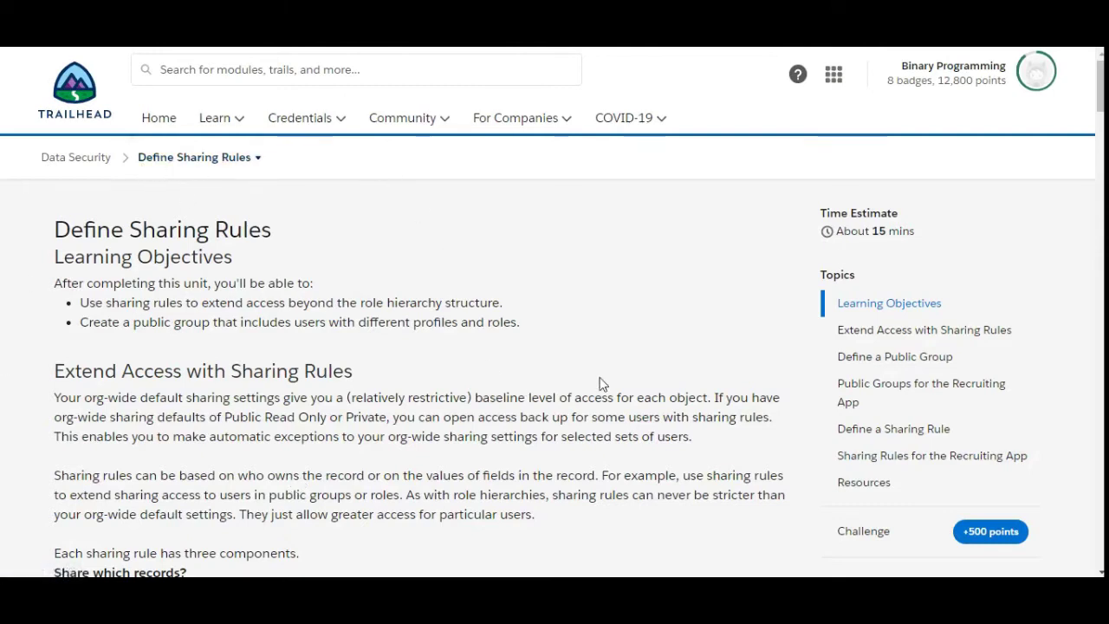
Review the Define Sharing Rules challenge requirements in Trailhead, then switch to the Salesforce Setup org.
left_click(878, 548)
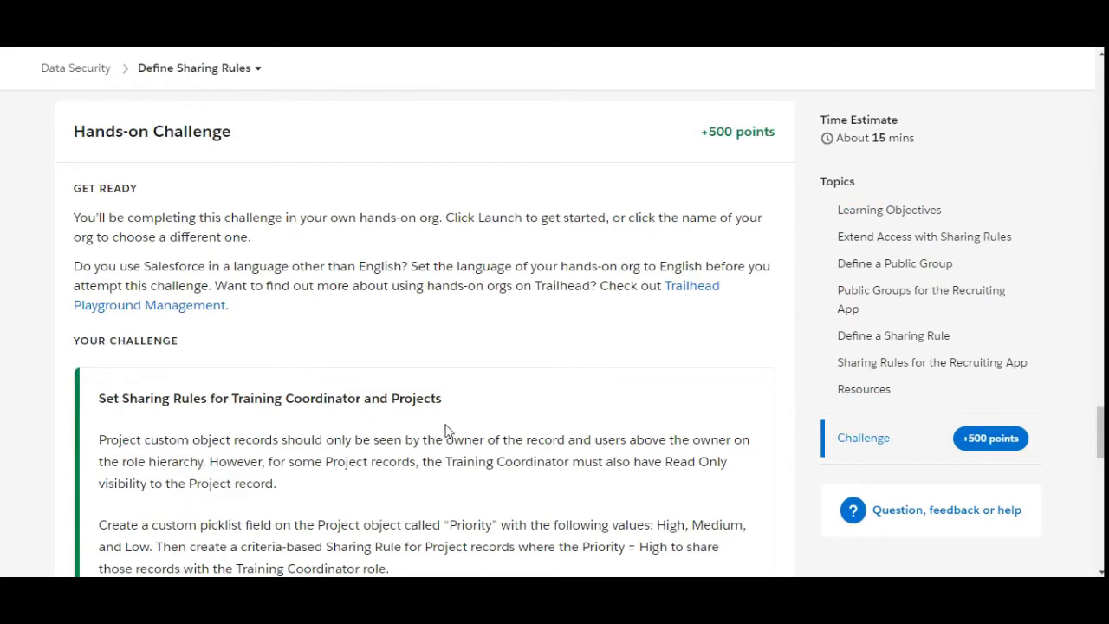
scroll(1100, 447, "down", 4)
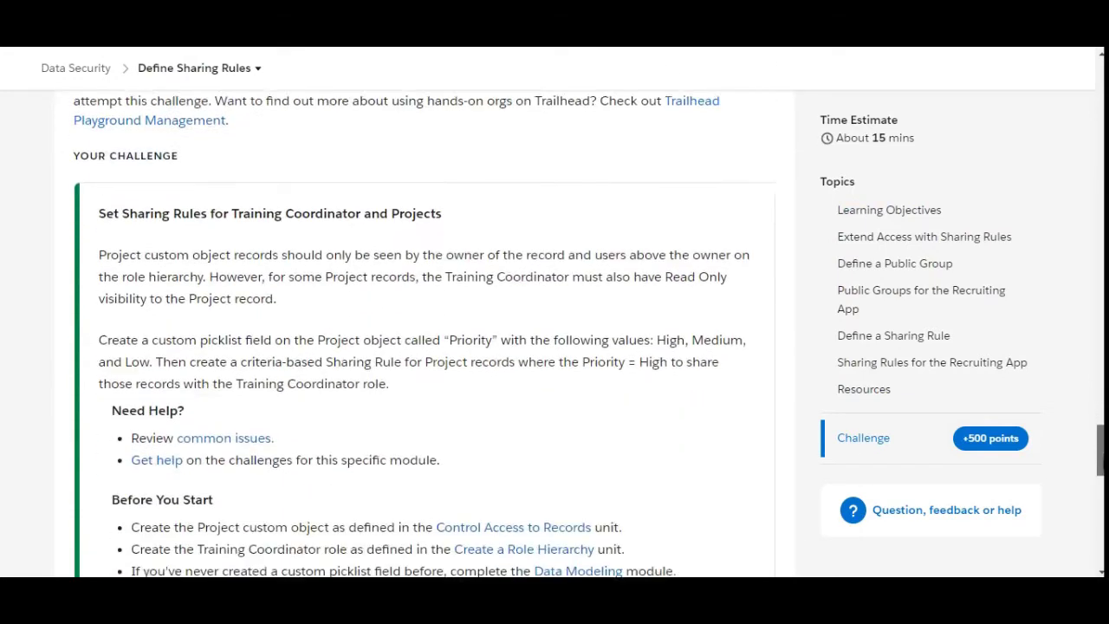
scroll(287, 240, "down", 3)
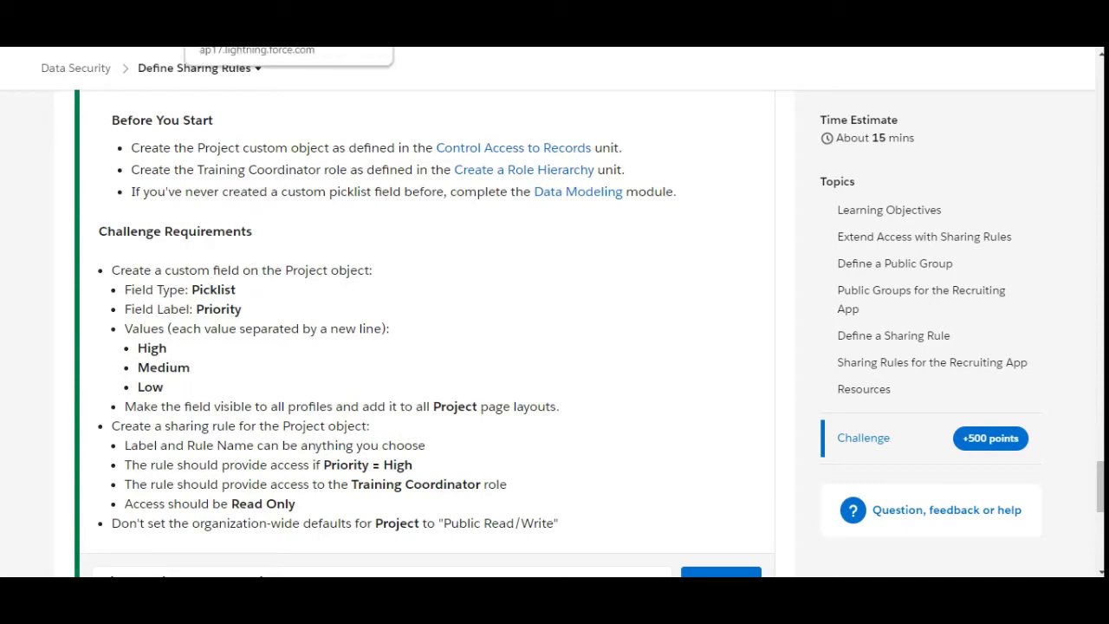
left_click(204, 48)
Find and open the Project object in Object Manager by searching 'project'.
left_click(198, 137)
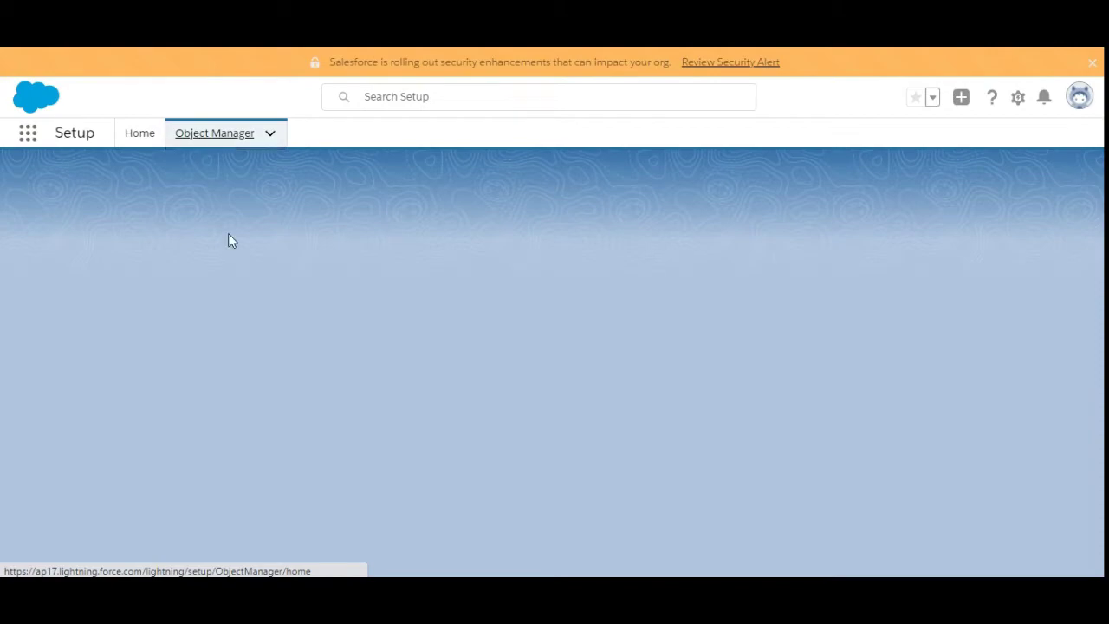
key("ctrl+Page_Up")
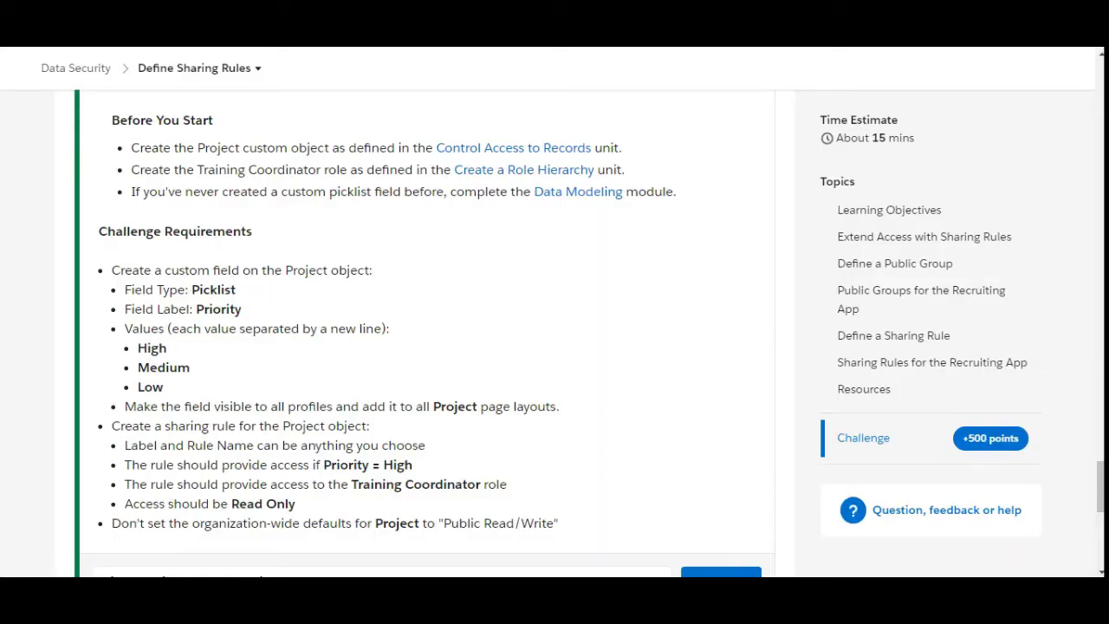
key("ctrl+Page_Down")
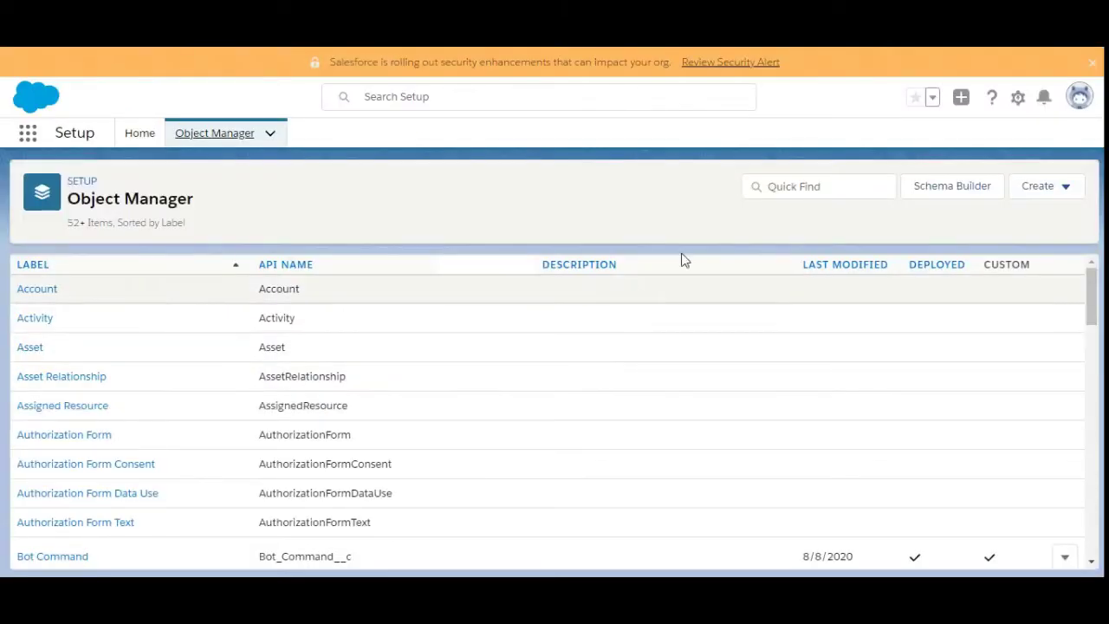
left_click(800, 189)
type("projec")
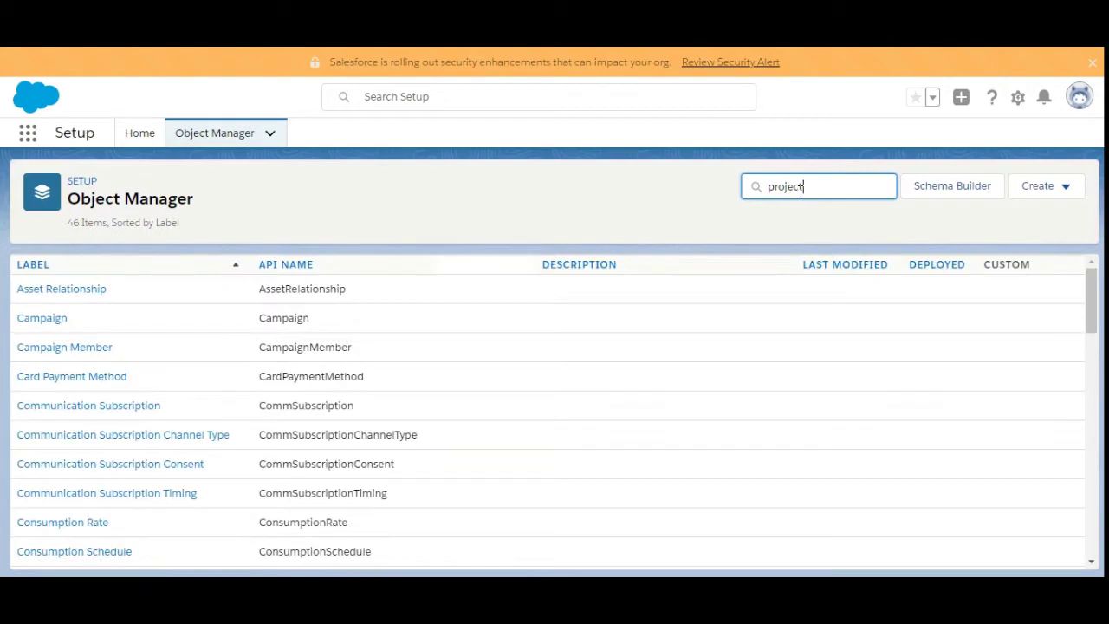
type("t")
left_click(32, 297)
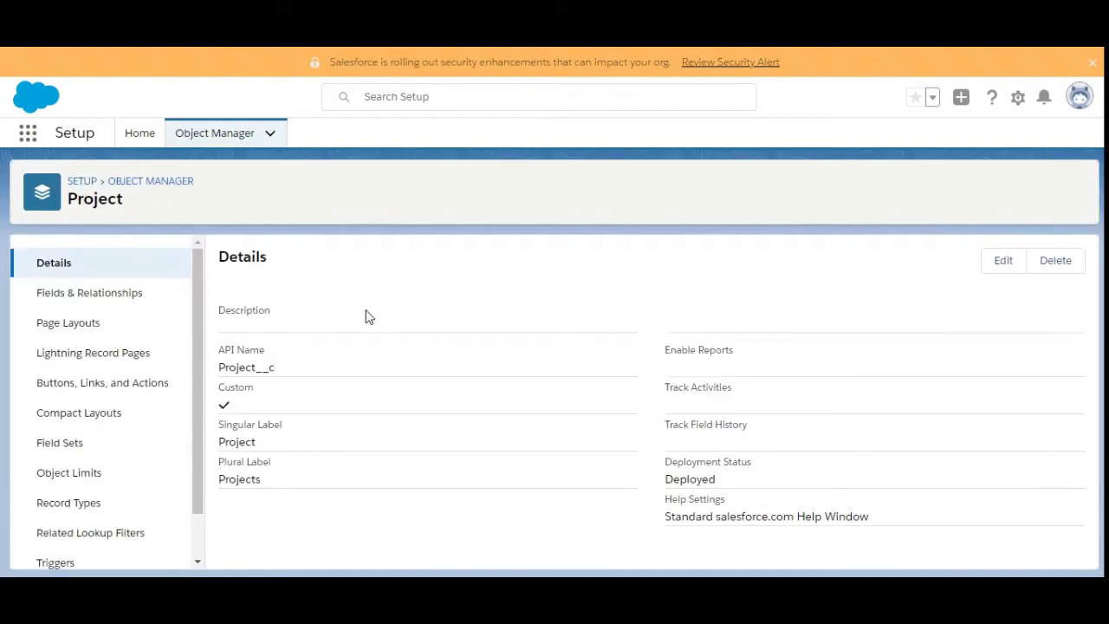
Start a new custom field from Project's Fields & Relationships.
left_click(119, 296)
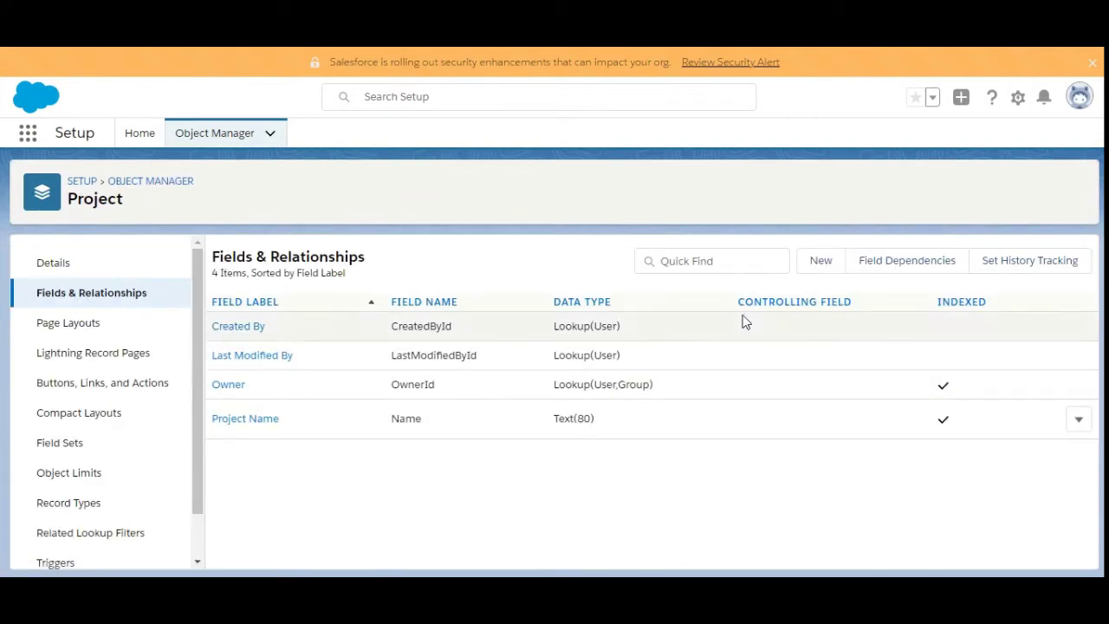
left_click(823, 263)
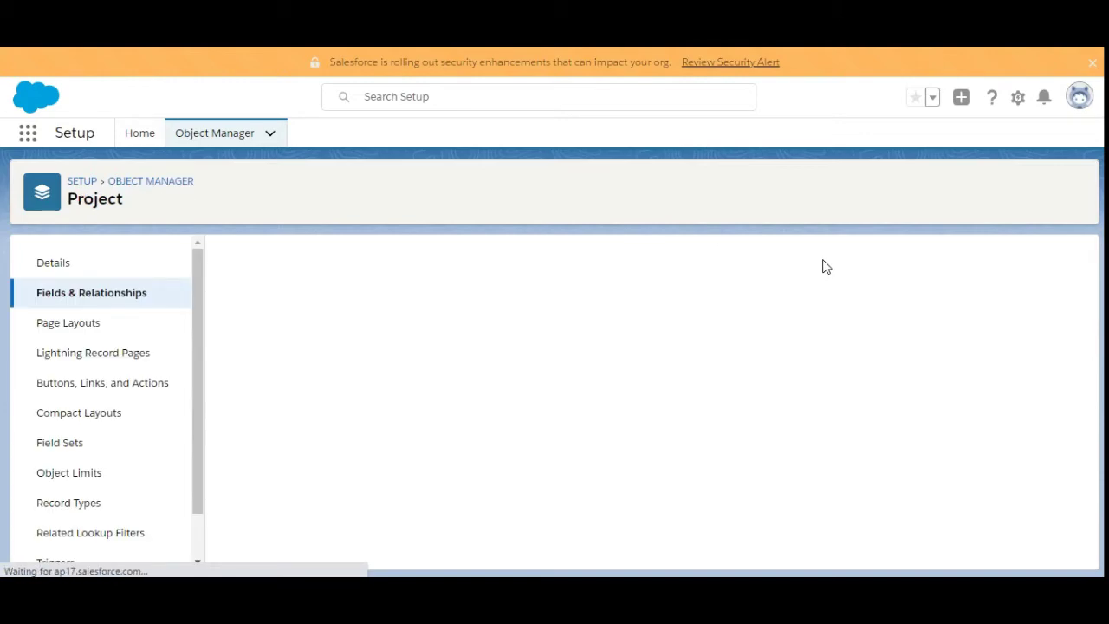
key("ctrl+Tab")
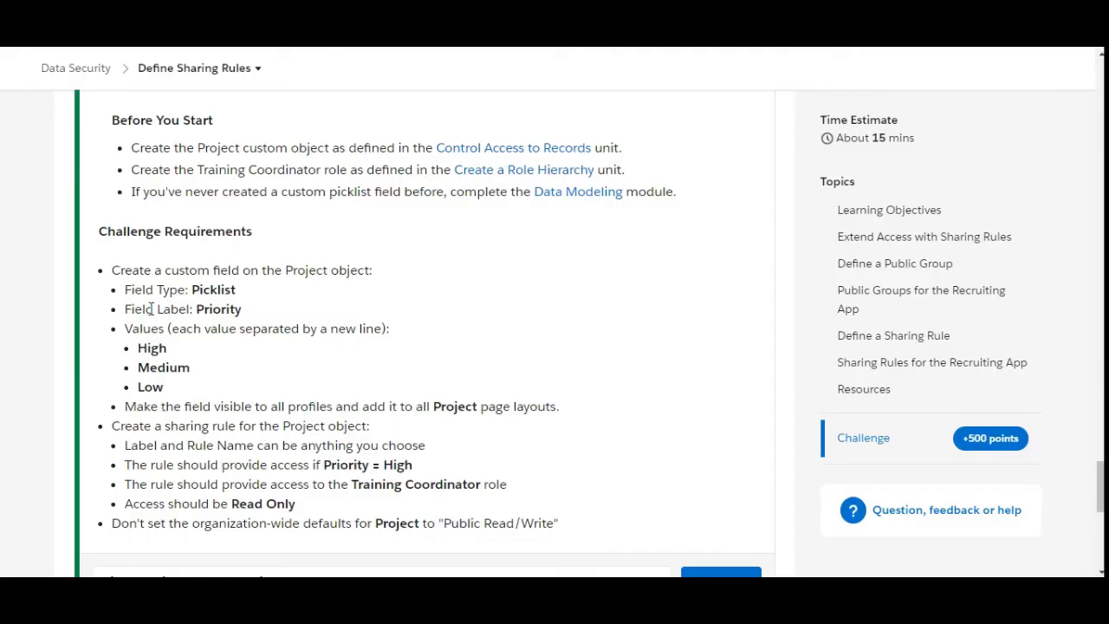
key("ctrl+shift+Tab")
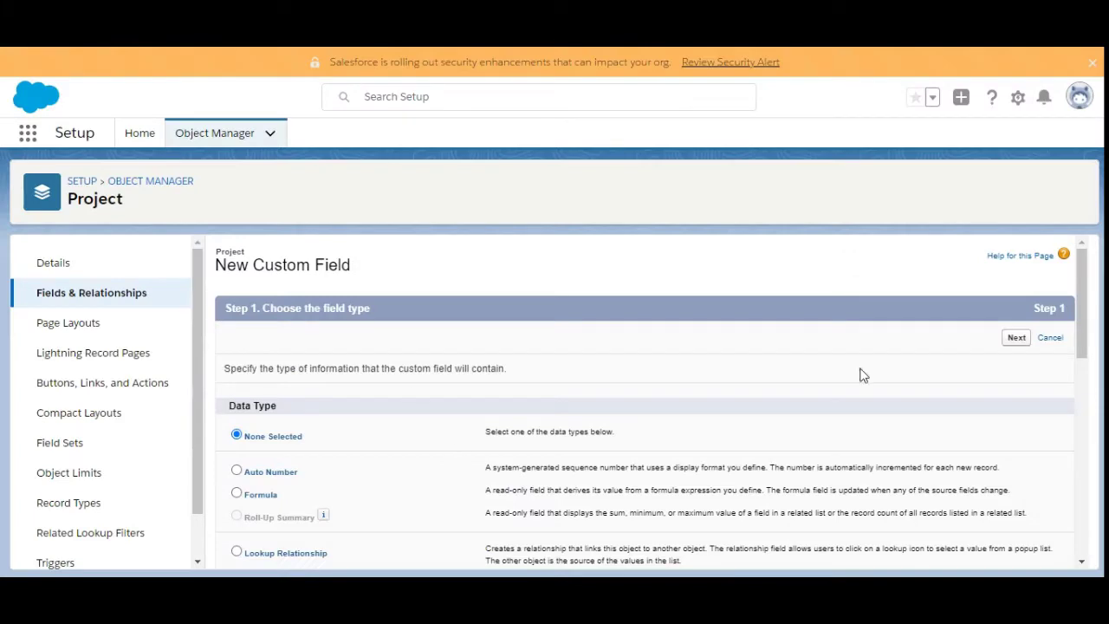
Choose Picklist as the field type, move to the details step, and copy the label Priority.
left_click_drag(1079, 286, 1065, 453)
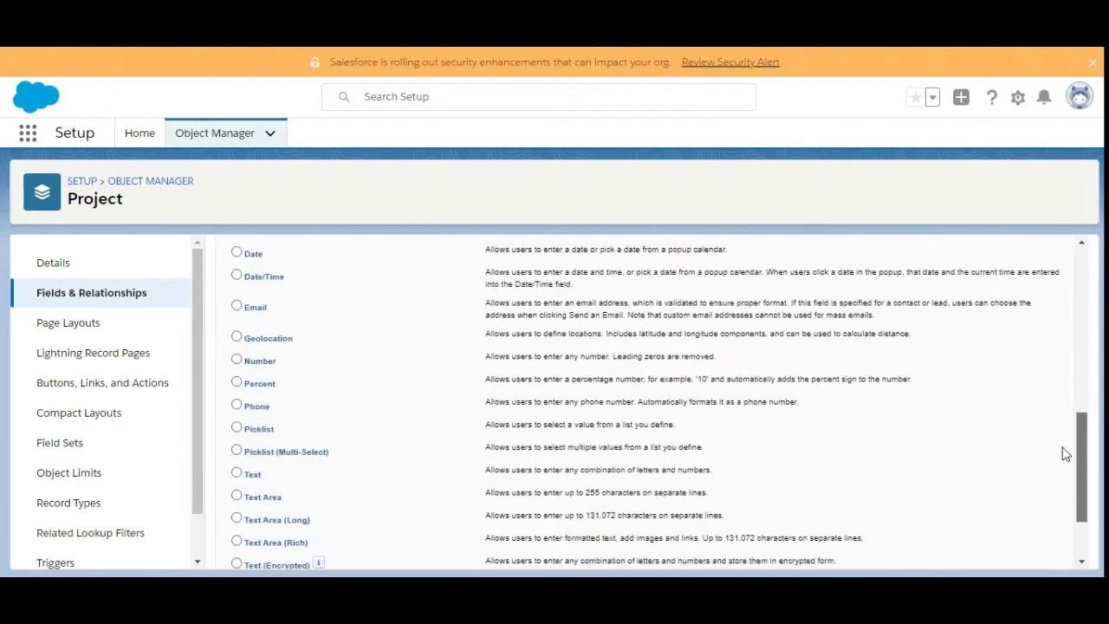
left_click(238, 426)
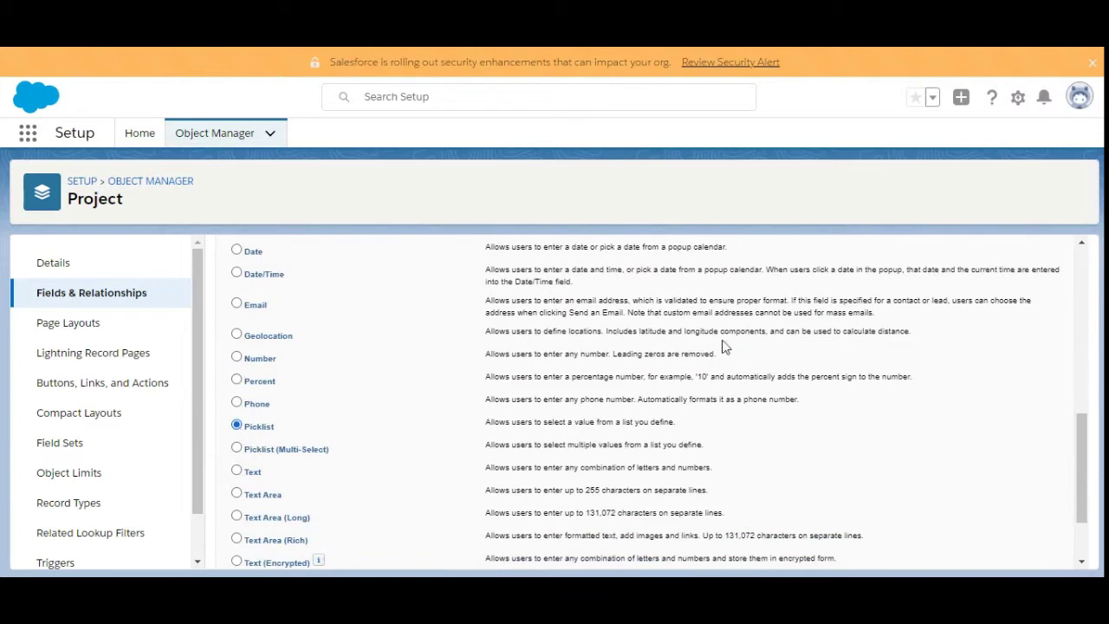
left_click_drag(1090, 463, 1083, 304)
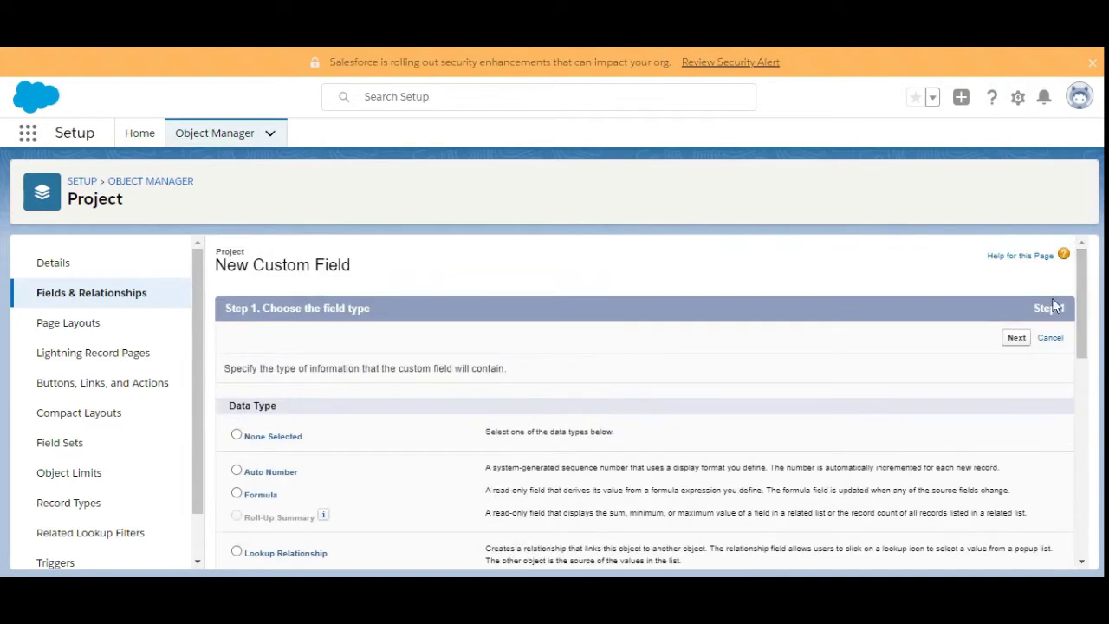
left_click(1015, 342)
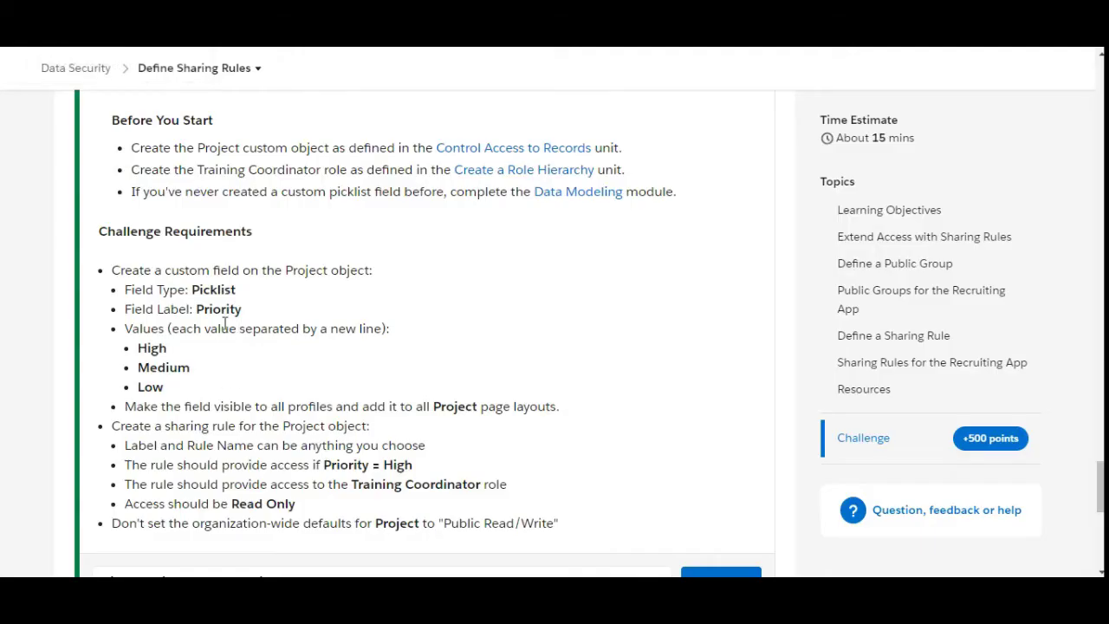
double_click(213, 309)
key("ctrl+c")
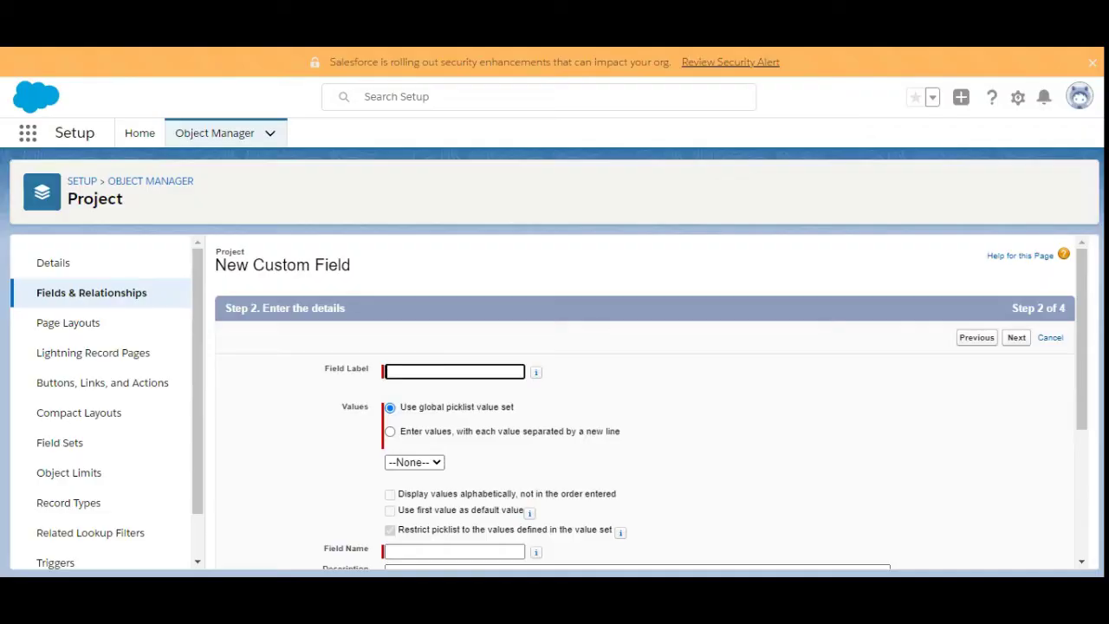
Label the picklist Priority with values High, Medium and Low, and continue to field-level security.
left_click(422, 372)
key("ctrl+v")
left_click(658, 439)
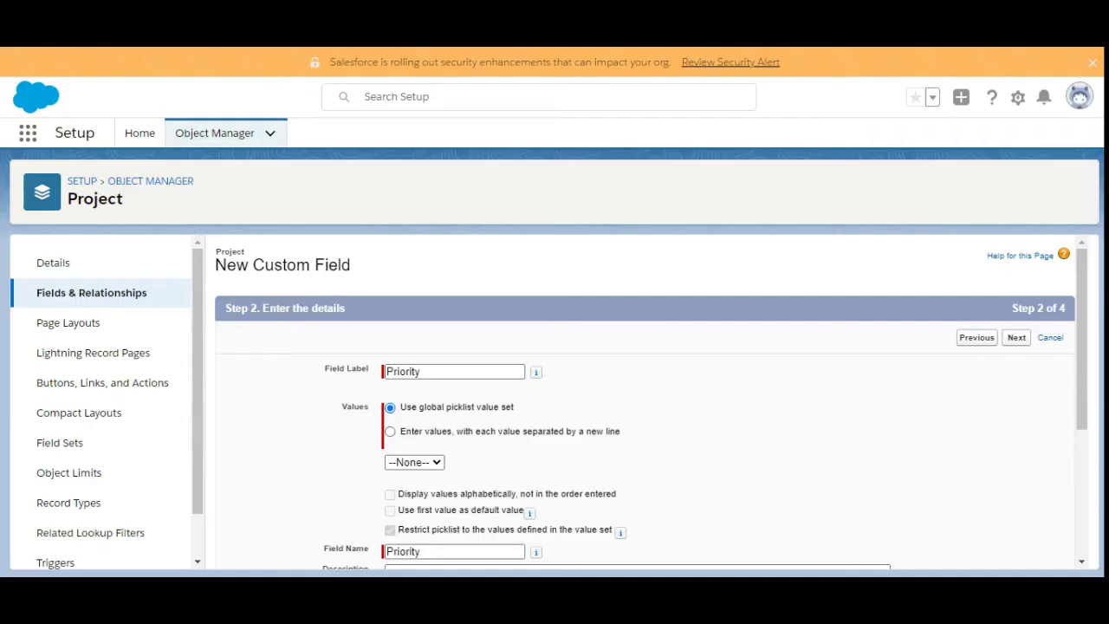
left_click(390, 432)
left_click(539, 496)
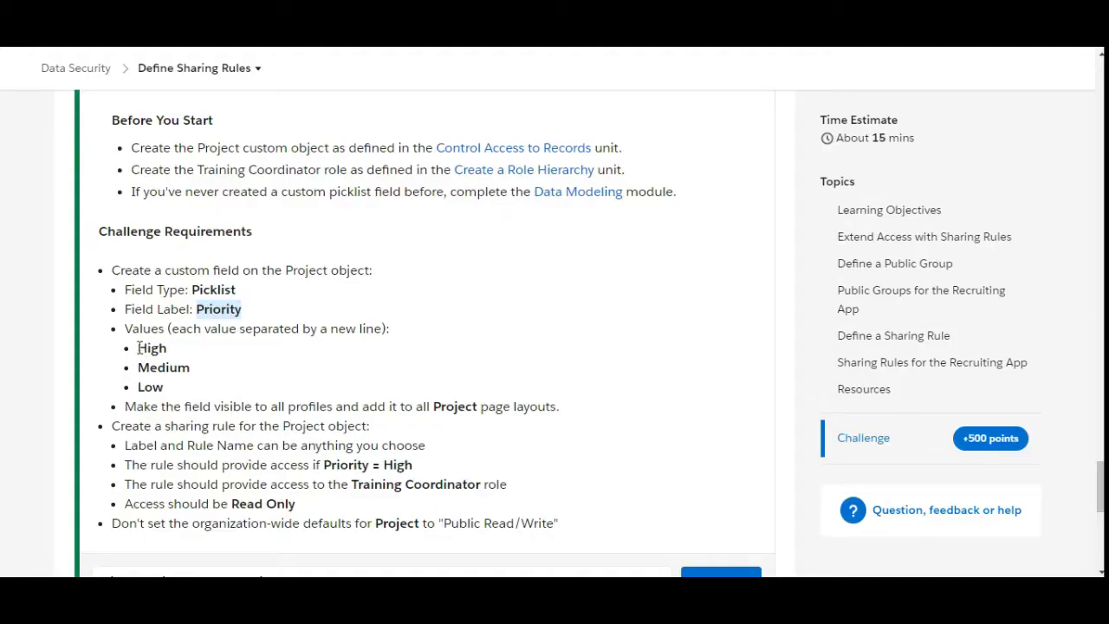
left_click_drag(139, 347, 167, 390)
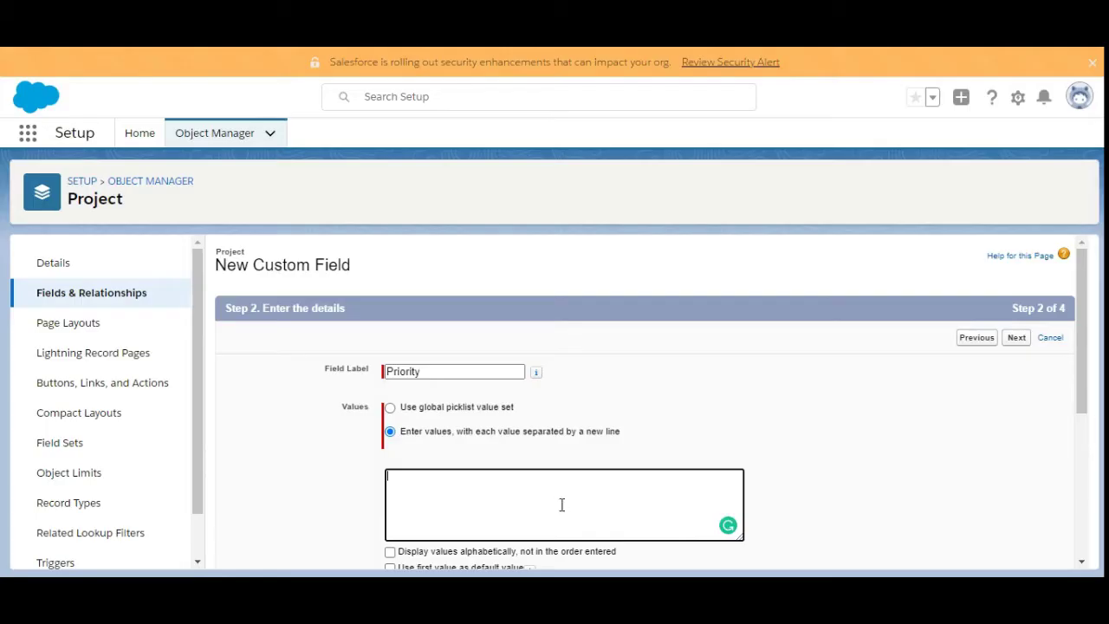
type("High Medium Low")
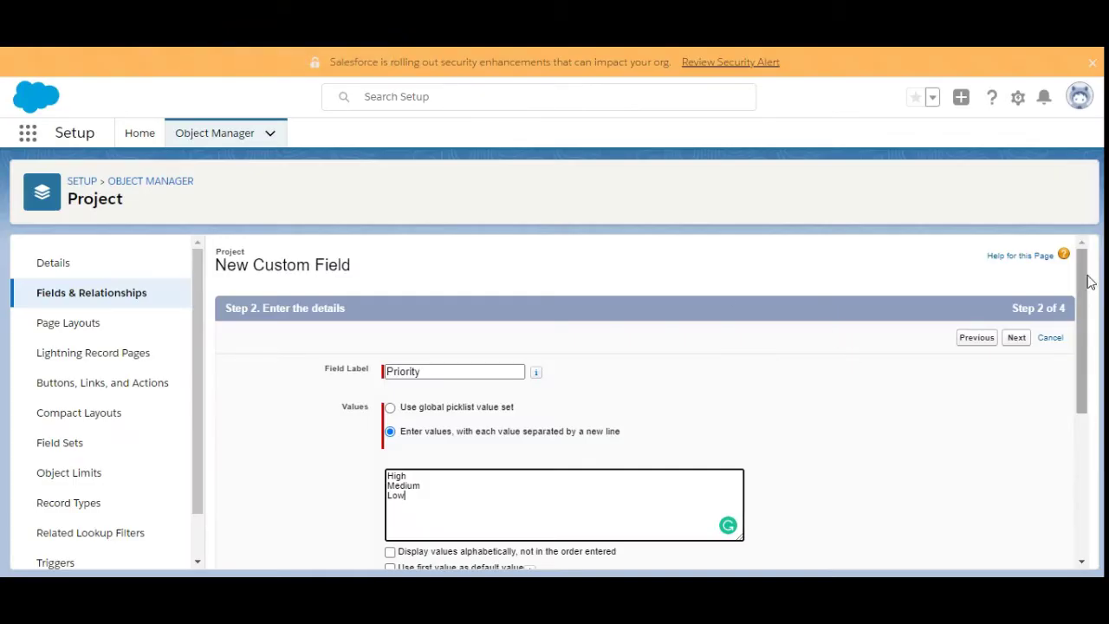
left_click_drag(1082, 281, 1086, 449)
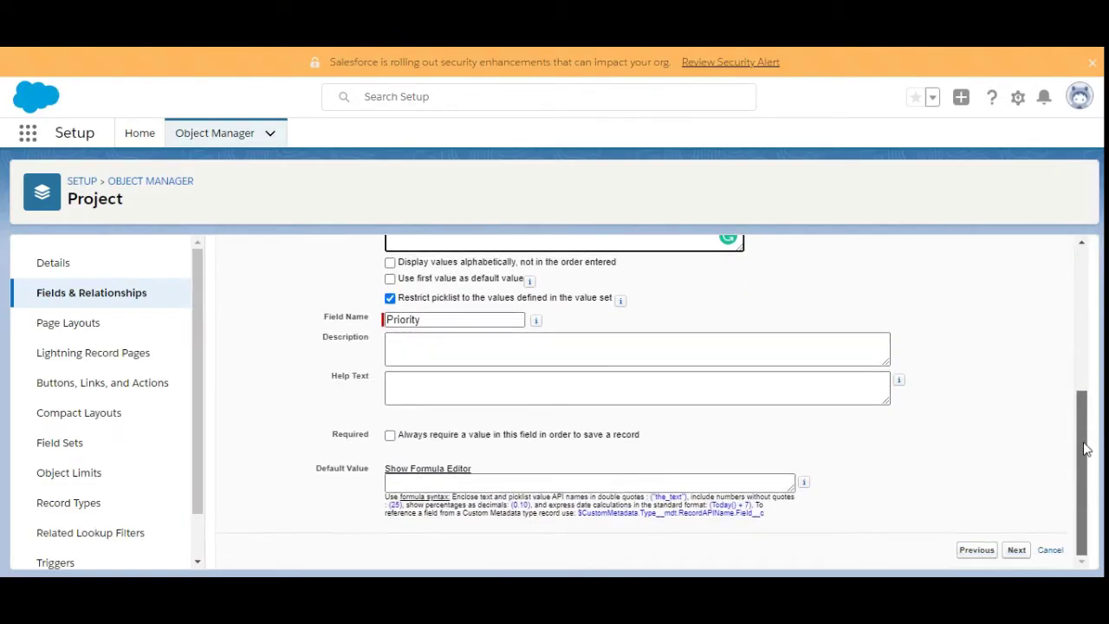
left_click(1017, 551)
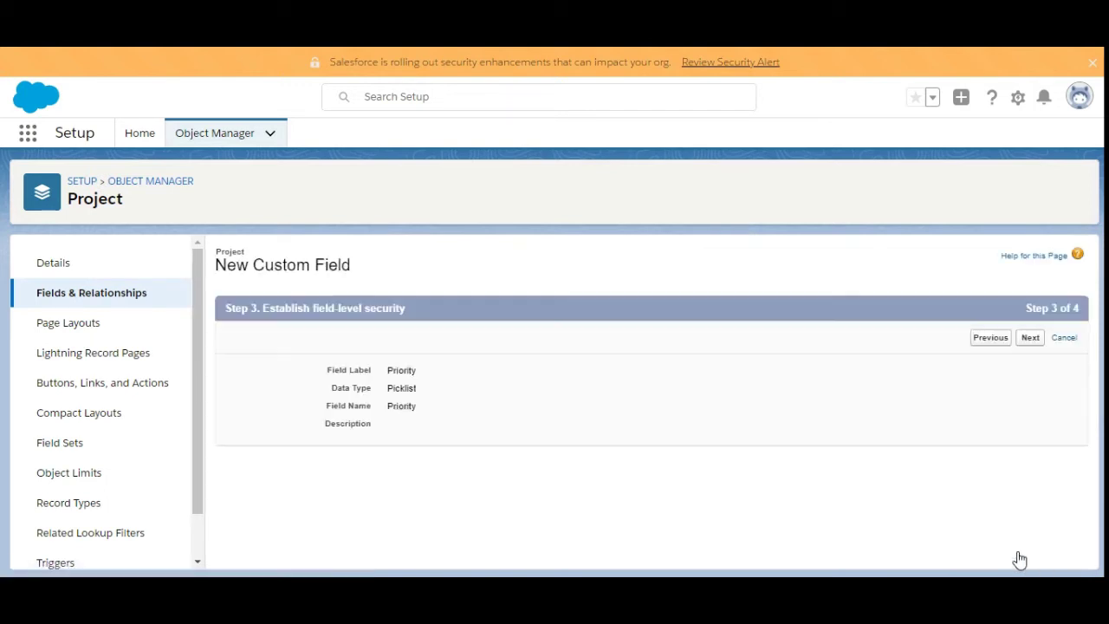
Make Priority visible to all profiles, keep Project Layout included, and save the field.
left_click_drag(1079, 280, 1070, 349)
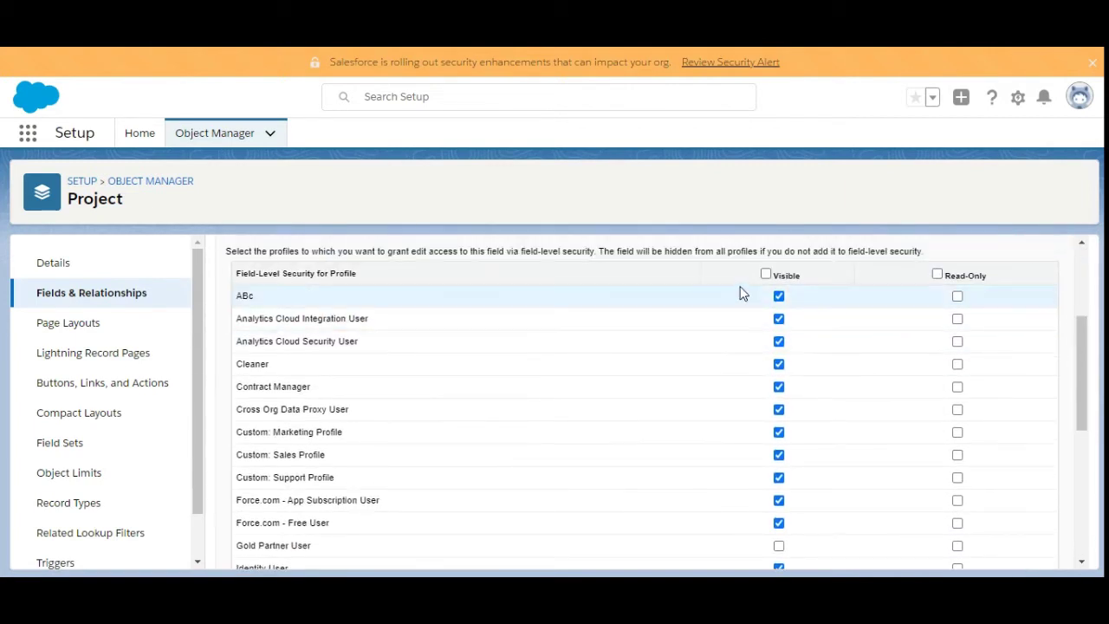
left_click(766, 276)
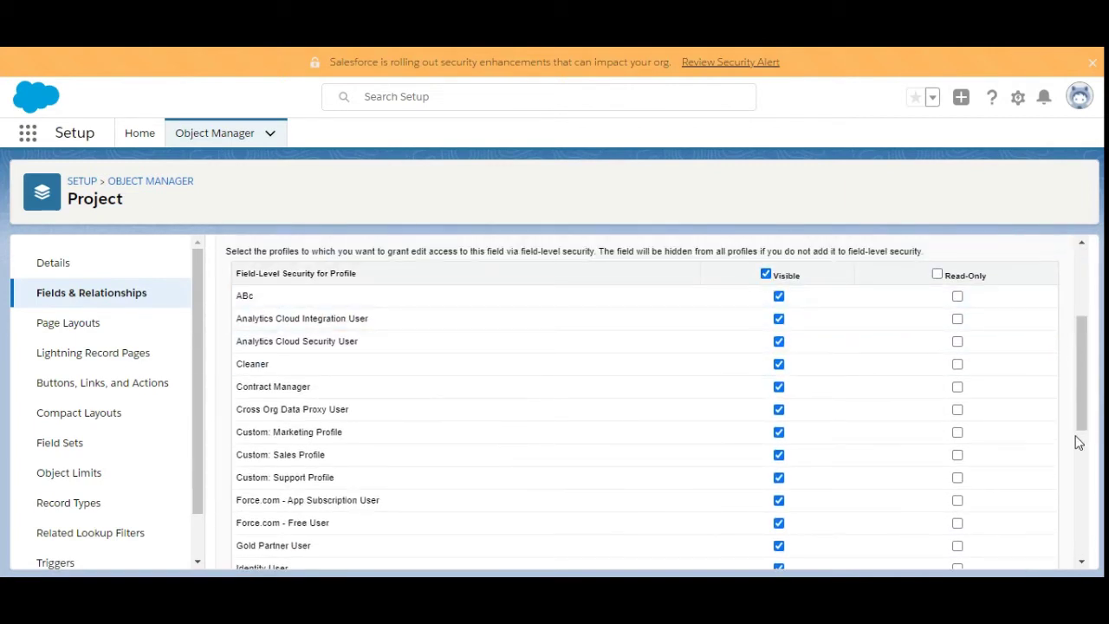
left_click_drag(1080, 387, 1071, 537)
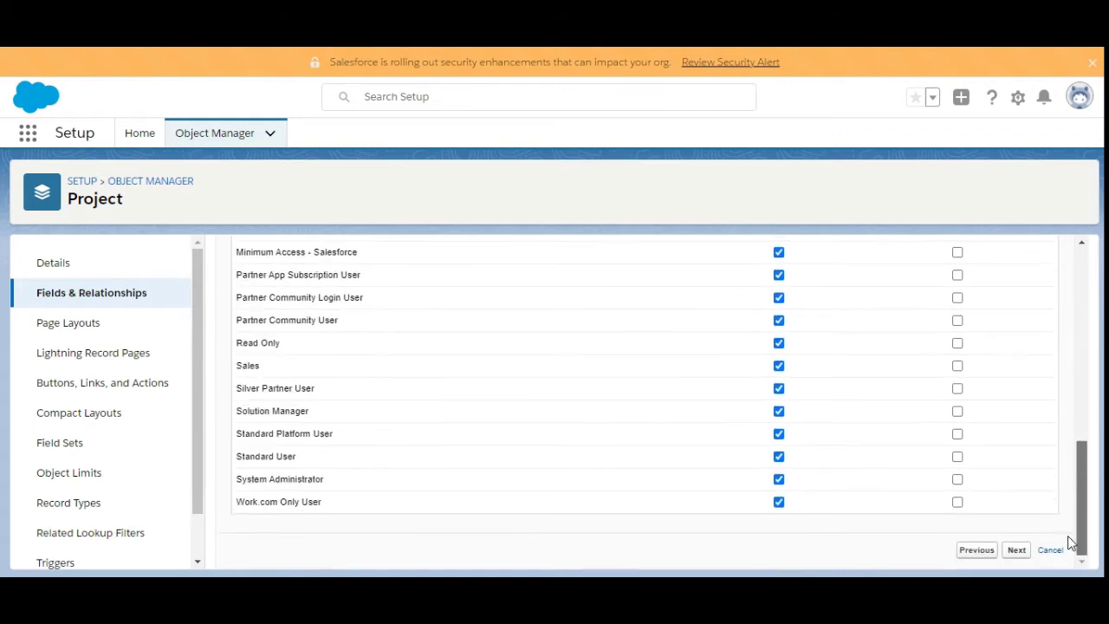
left_click(1015, 551)
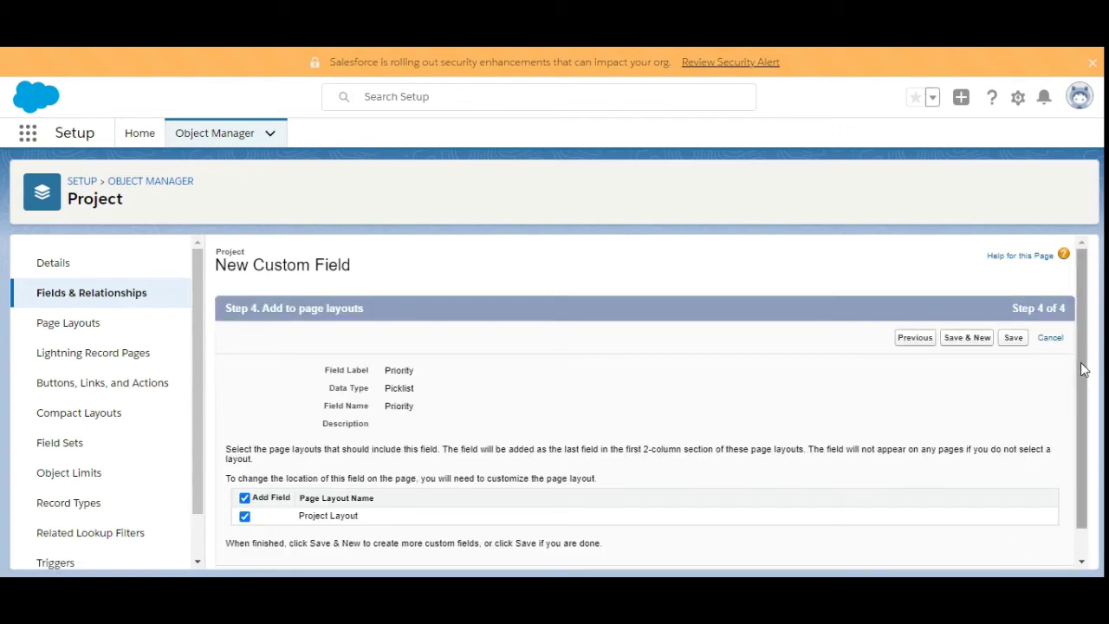
left_click_drag(1083, 369, 1096, 442)
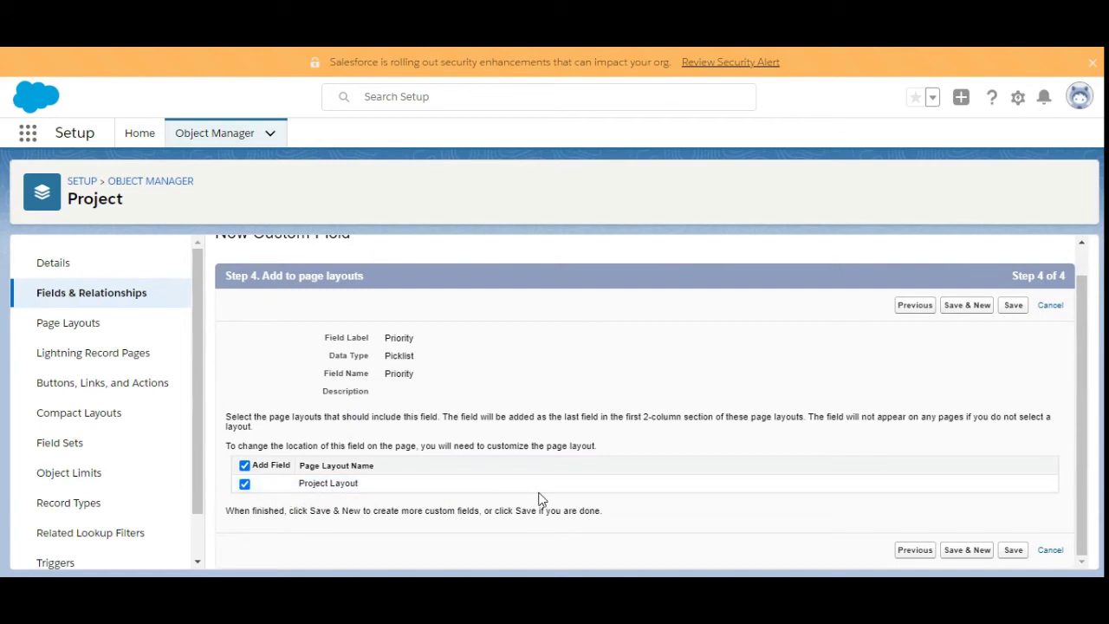
left_click(1013, 307)
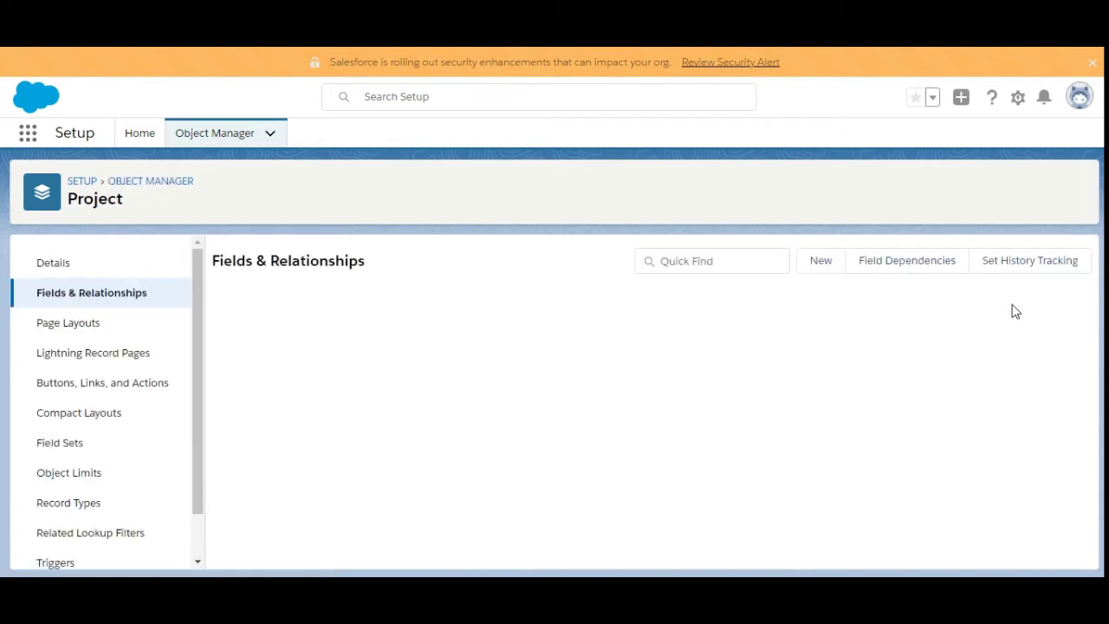
Open Sharing Settings from Setup Home via a Quick Find search for 'sharing'.
left_click(237, 48)
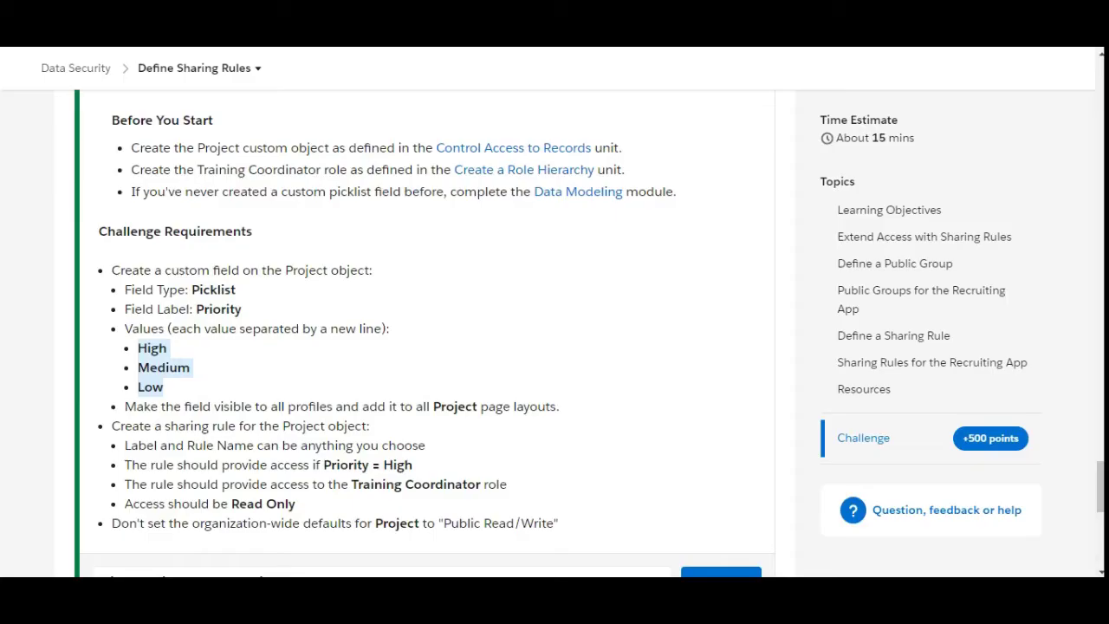
left_click(151, 442)
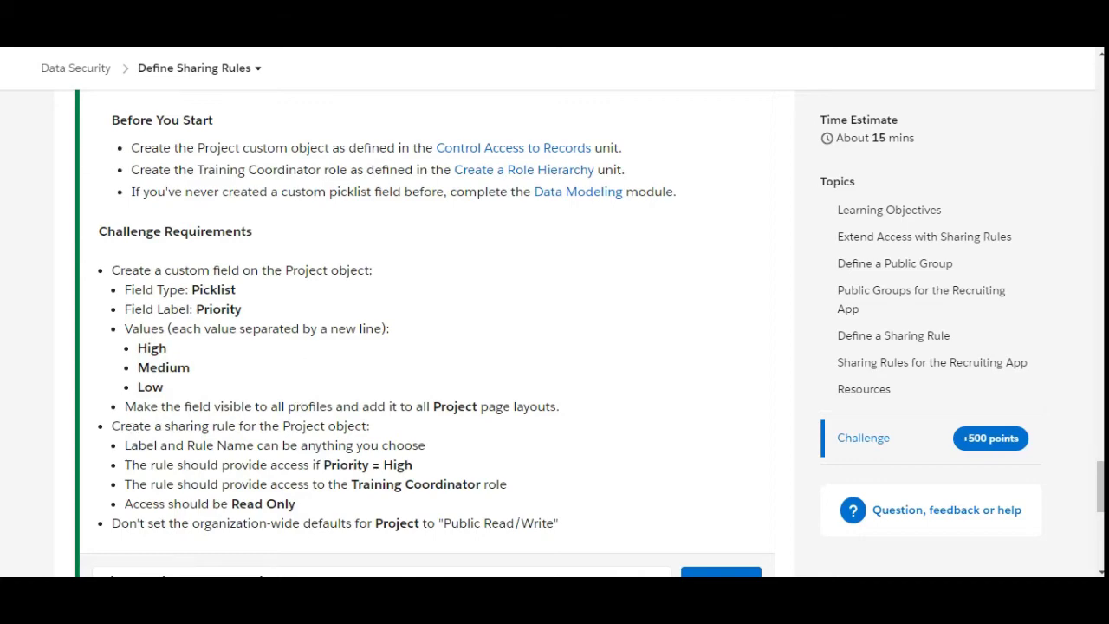
key("ctrl+Tab")
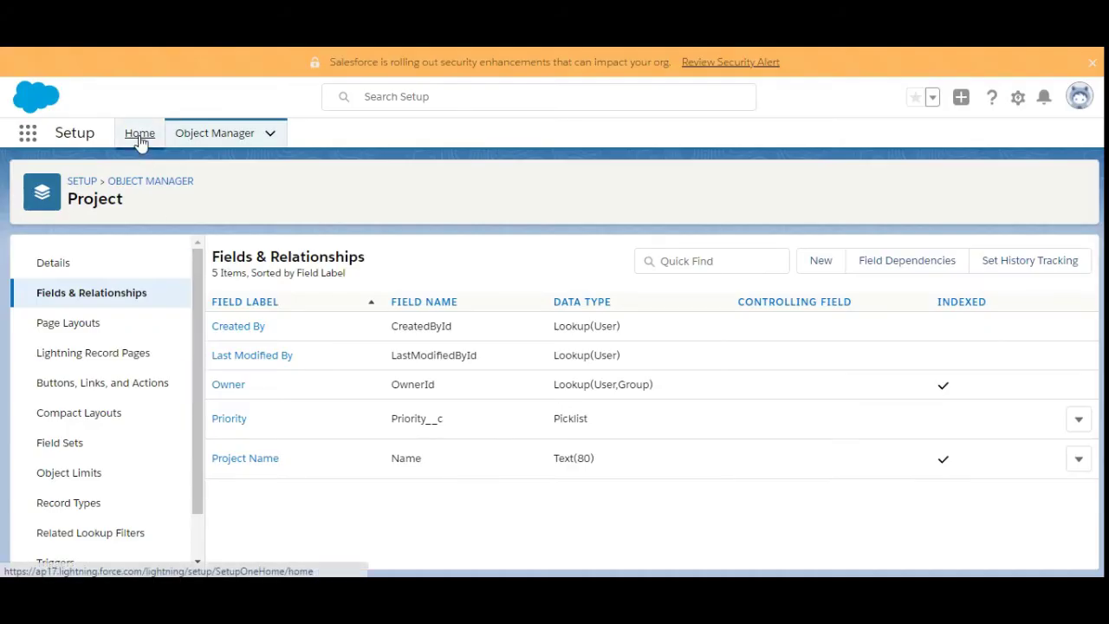
left_click(140, 135)
left_click(119, 174)
type("s")
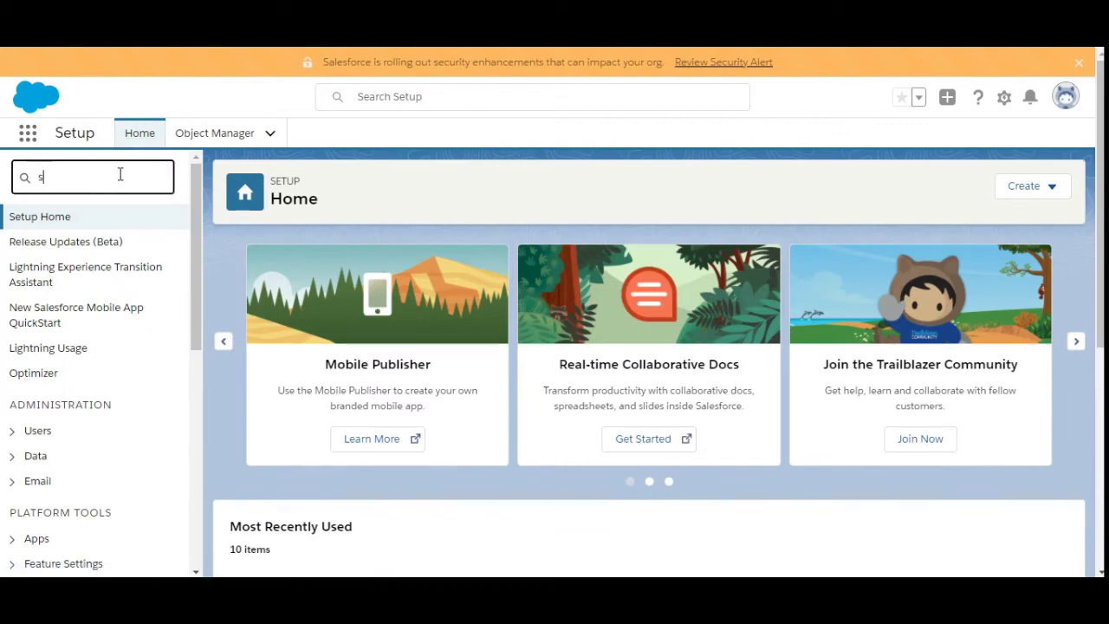
type("haring")
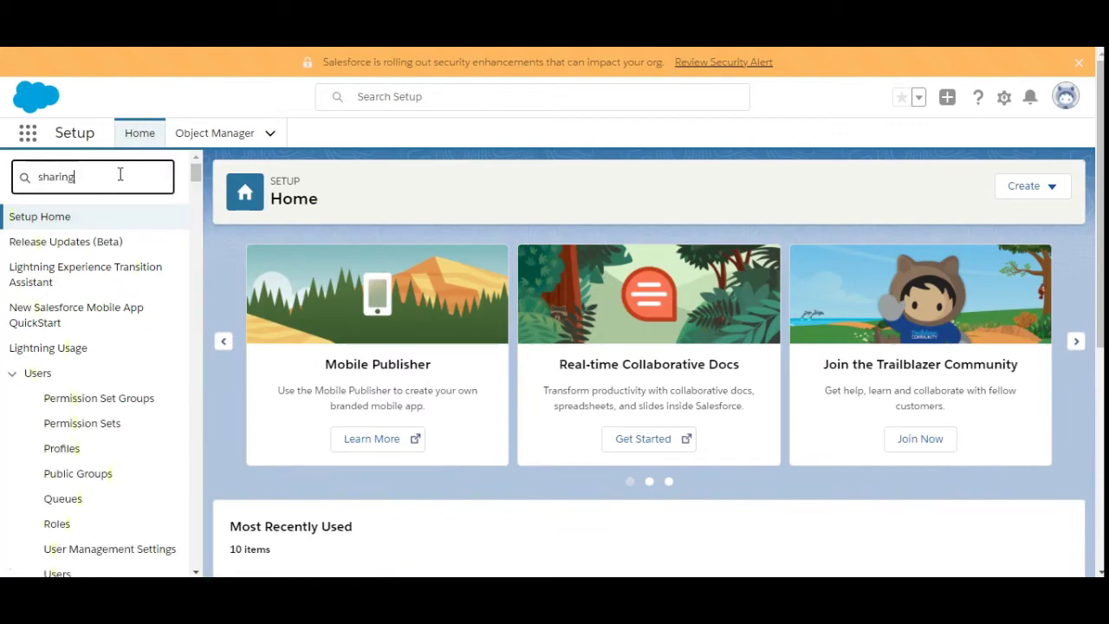
left_click(106, 249)
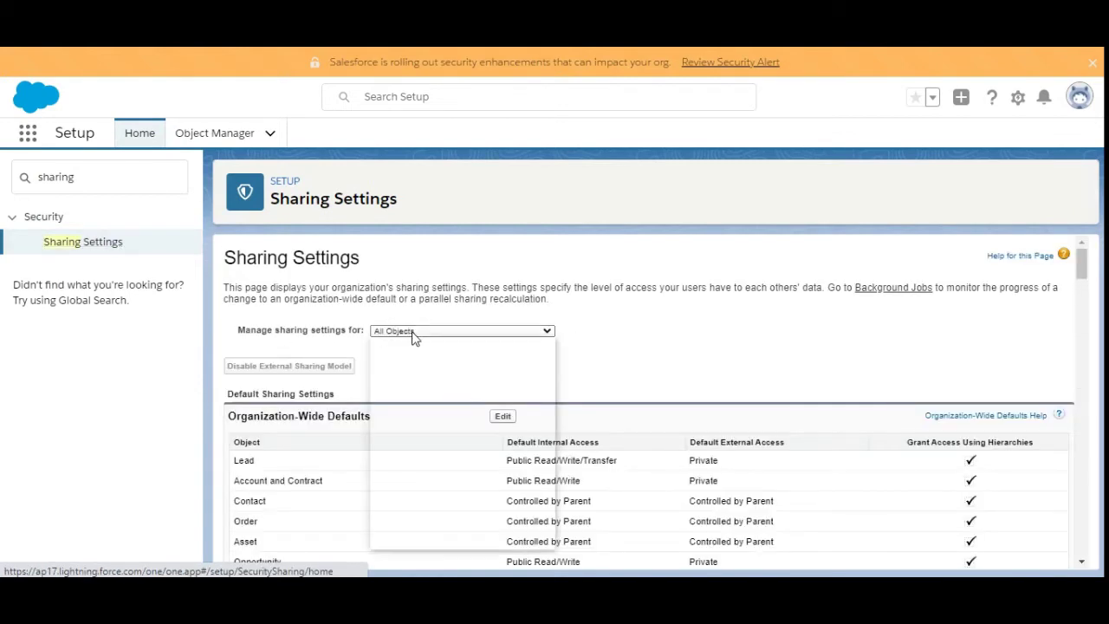
Show sharing settings for Project only and begin a new Project sharing rule.
left_click(412, 331)
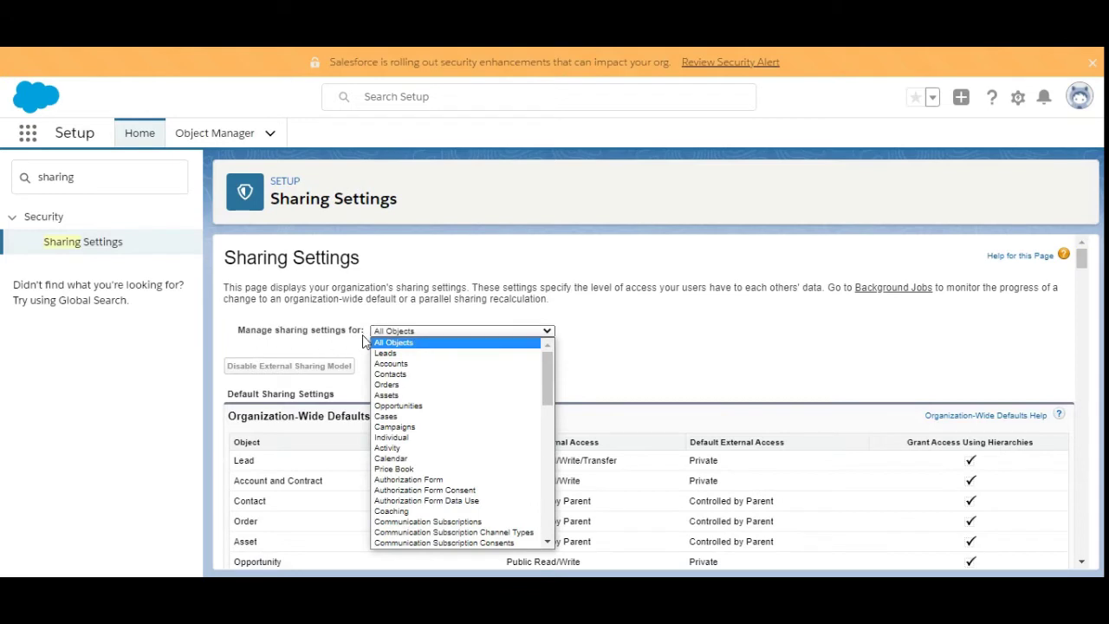
left_click_drag(546, 368, 544, 502)
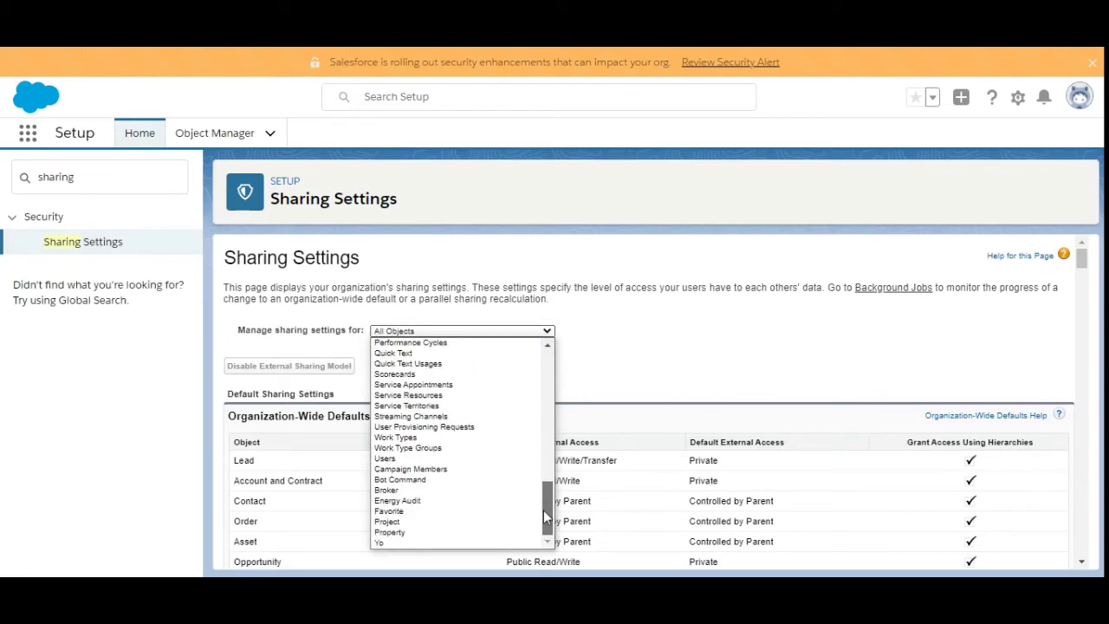
left_click(435, 523)
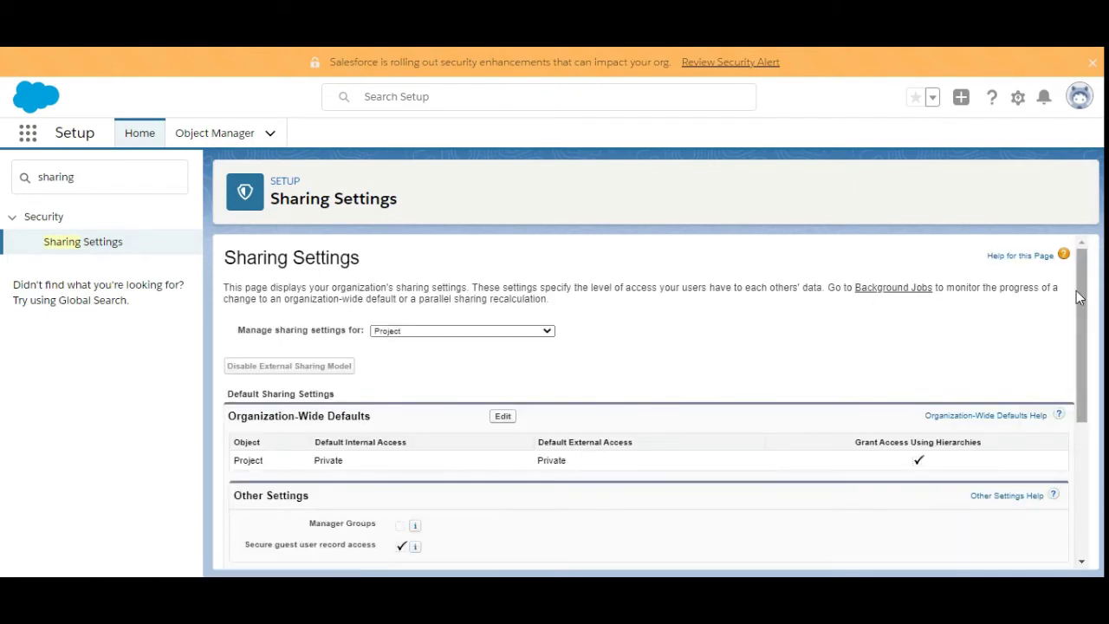
left_click_drag(1080, 297, 1081, 328)
key("ctrl+Tab")
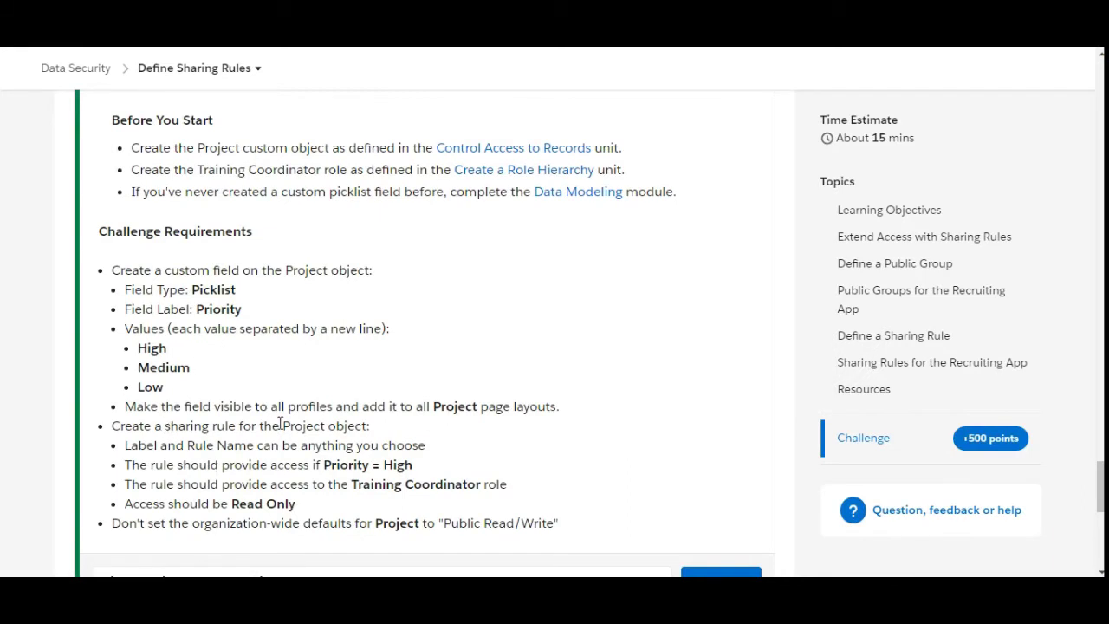
key("ctrl+Tab")
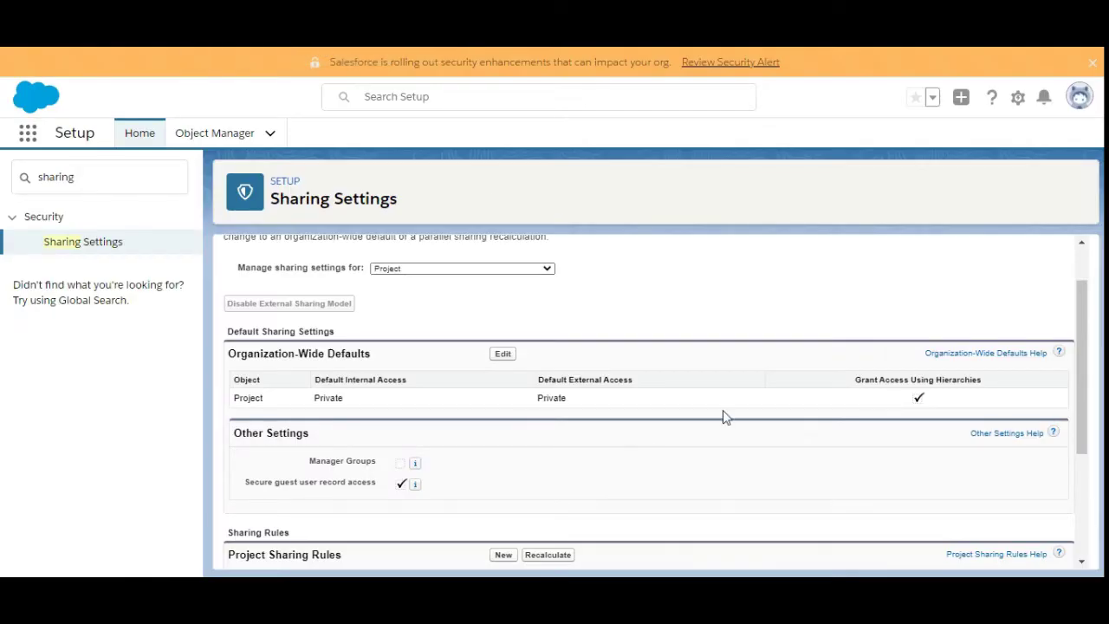
left_click_drag(1078, 332, 1071, 451)
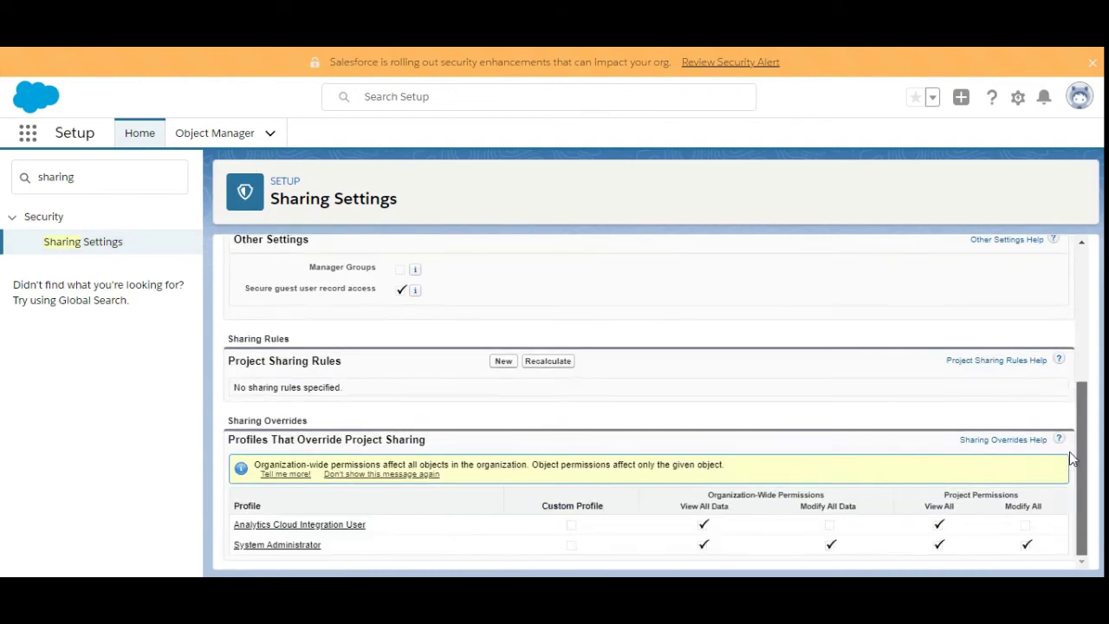
left_click(505, 361)
Enter ProjectSharing as the rule label and let the Rule Name auto-fill to match.
key("ctrl+Tab")
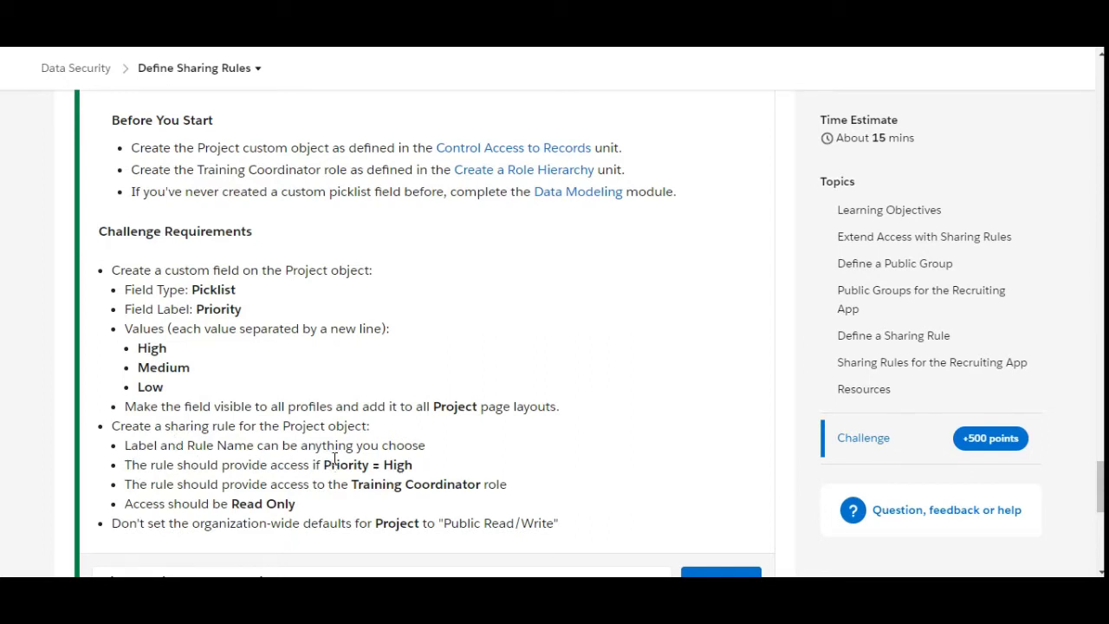
key("ctrl+Tab")
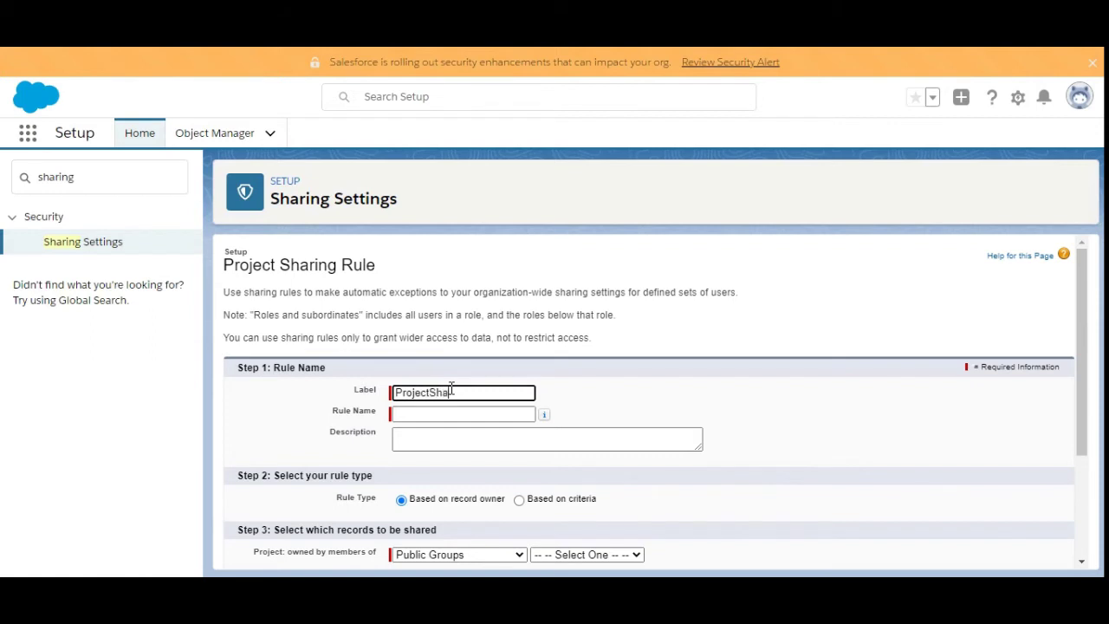
left_click(621, 396)
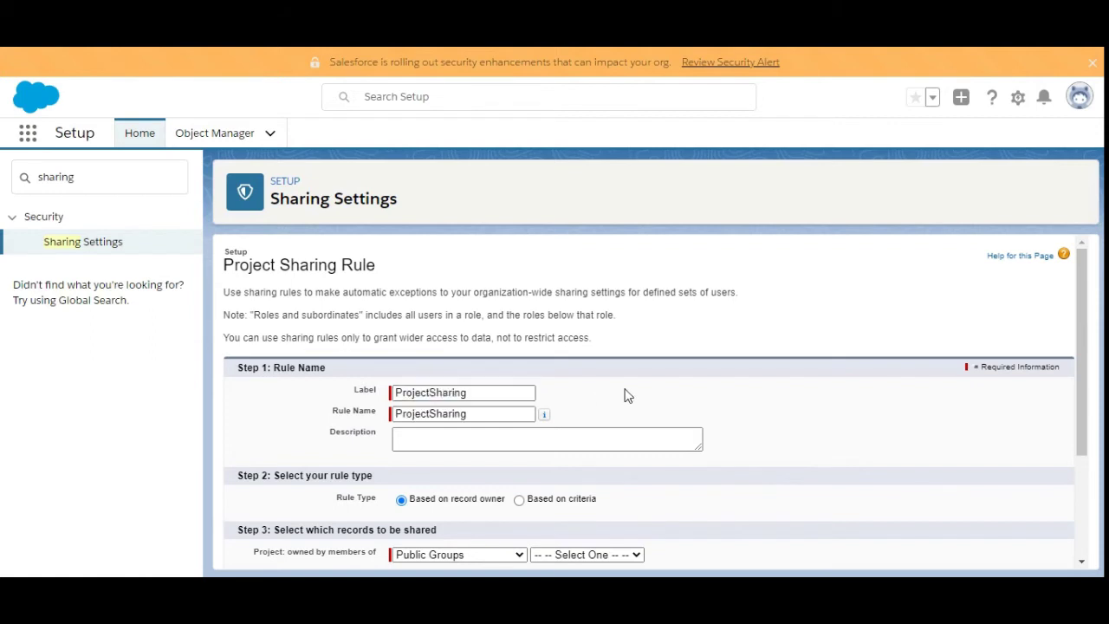
left_click_drag(1080, 381, 1075, 513)
key("alt+Tab")
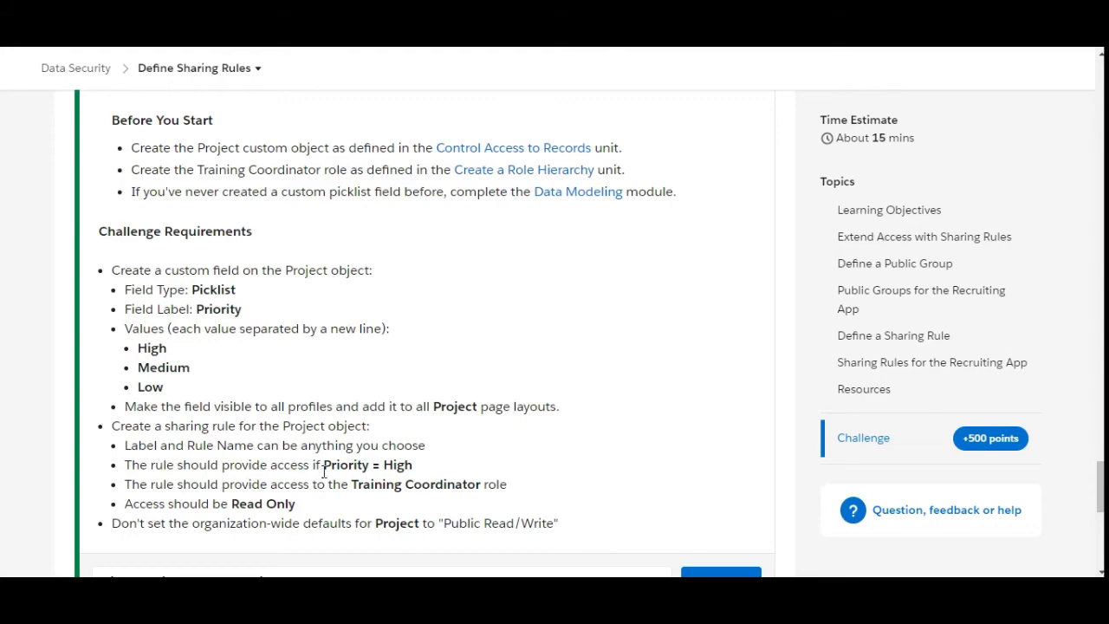
key("alt+Tab")
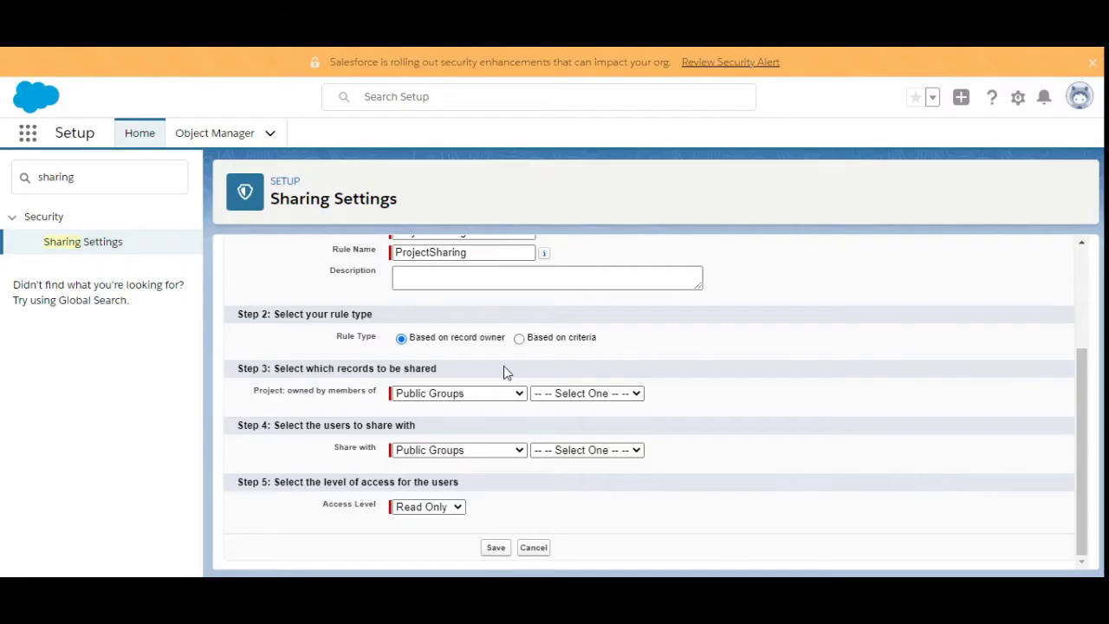
Base the rule on criteria with the condition Priority equals High.
left_click(519, 339)
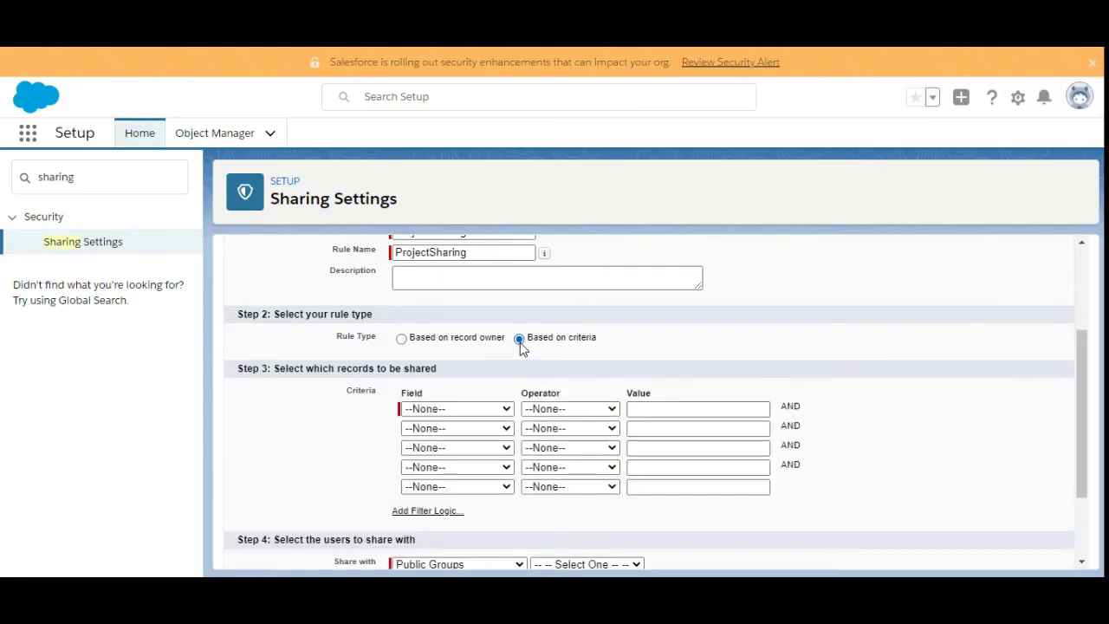
left_click(510, 409)
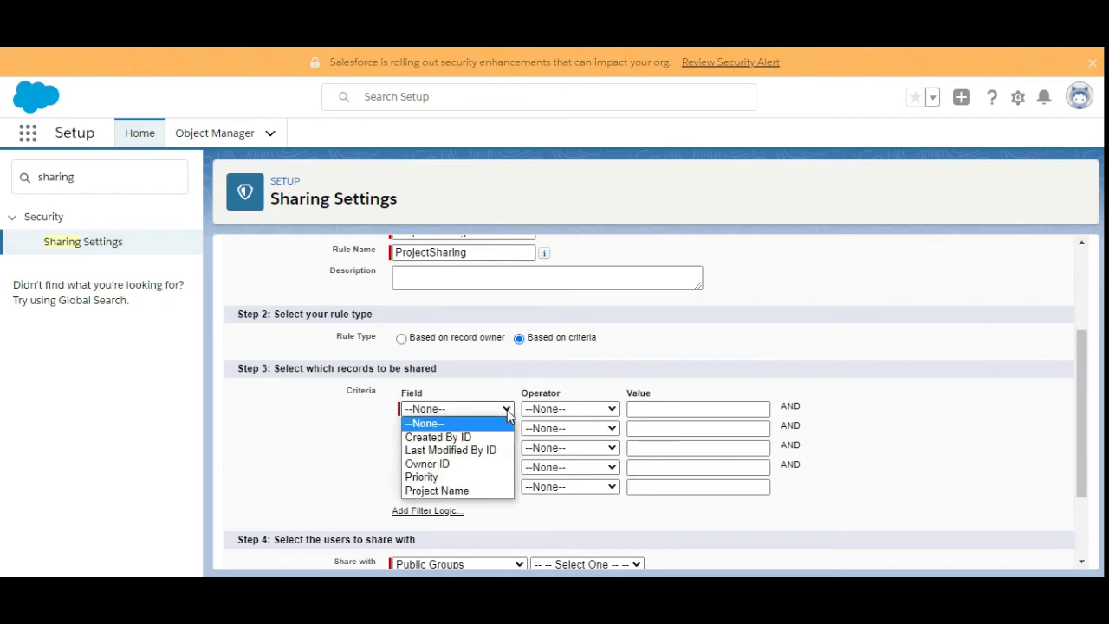
left_click(462, 477)
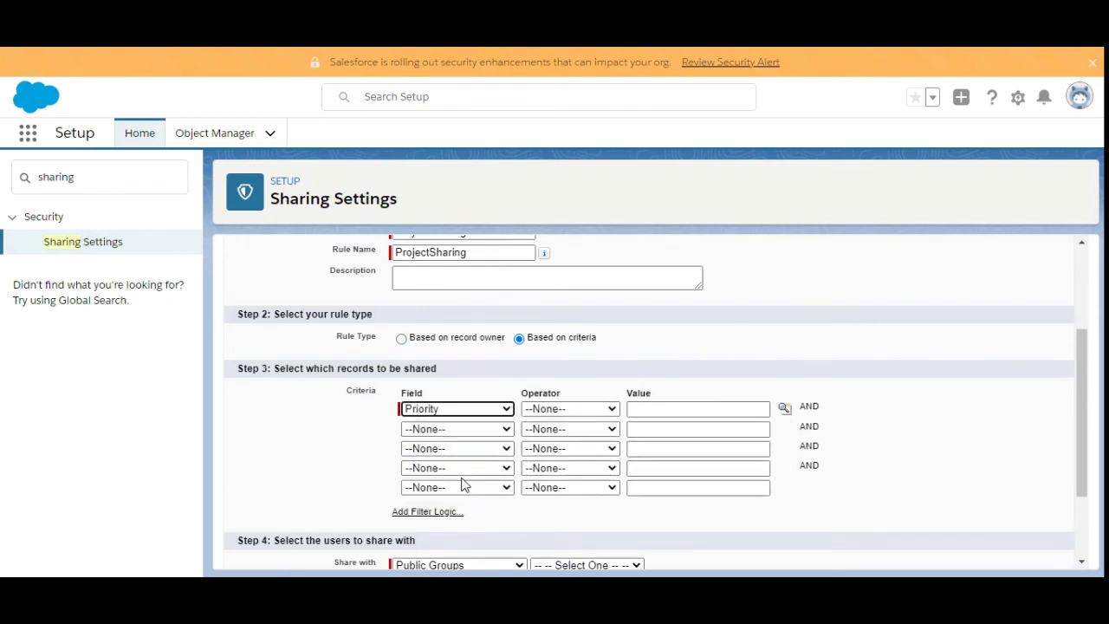
left_click(611, 412)
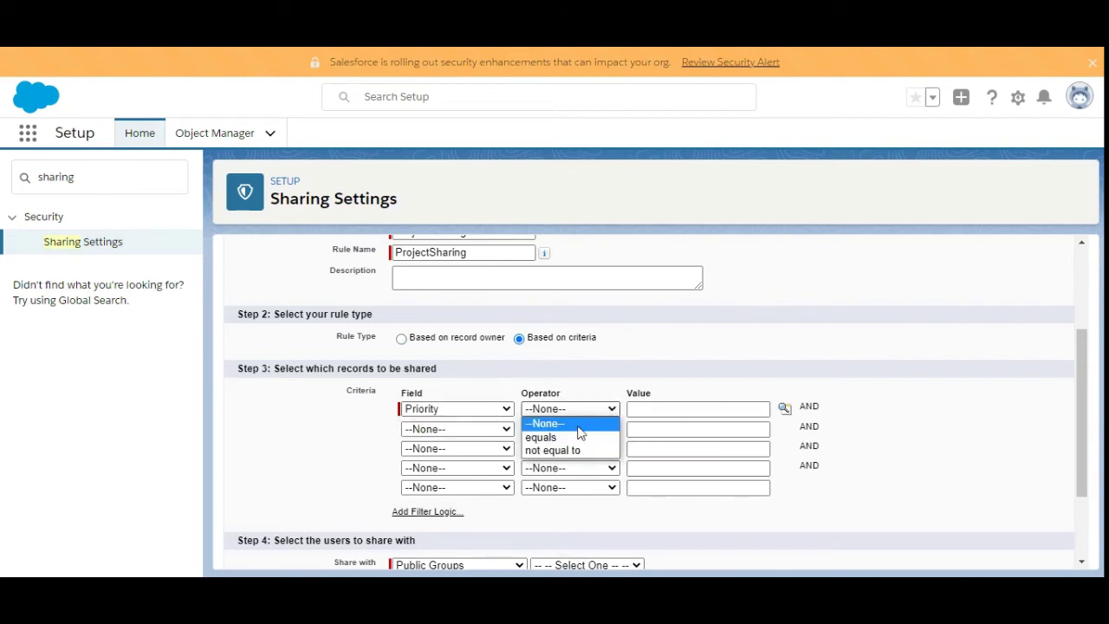
left_click(552, 438)
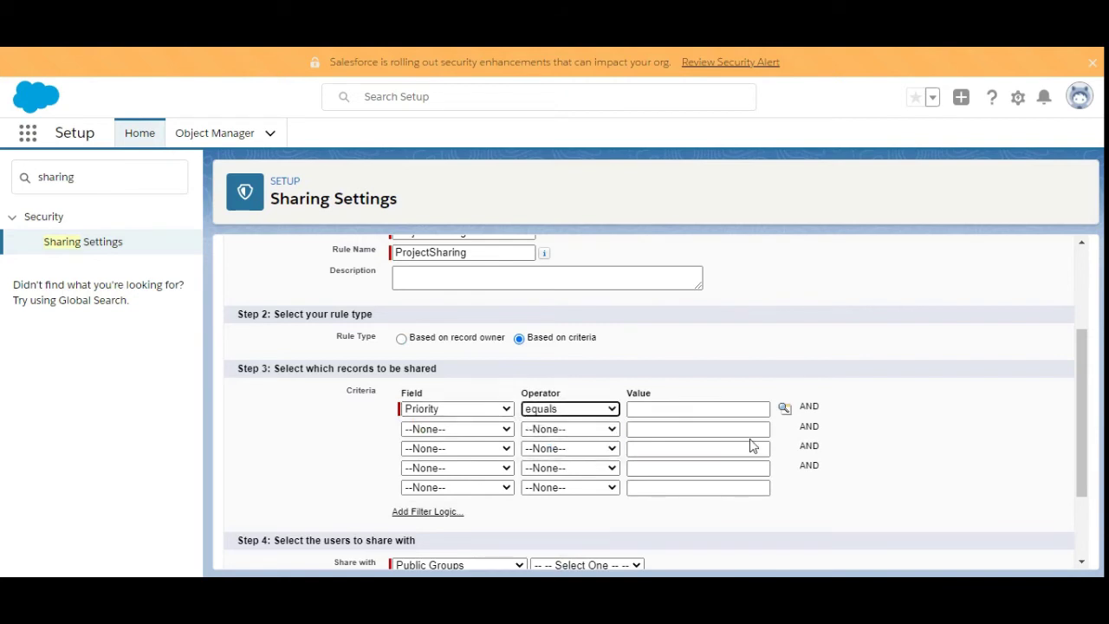
left_click(784, 409)
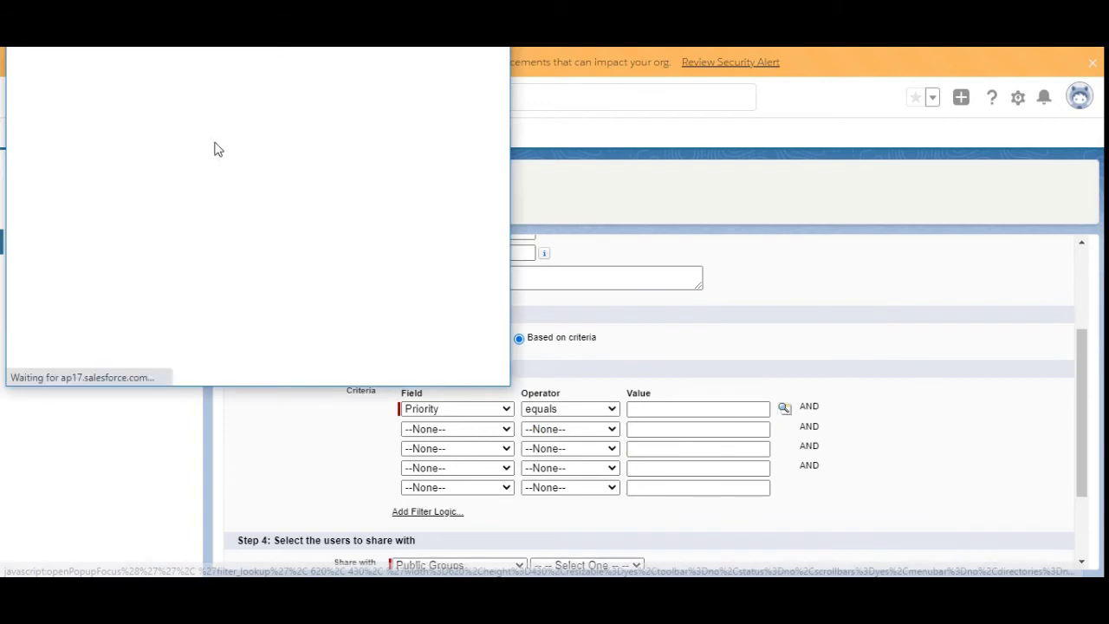
left_click(28, 148)
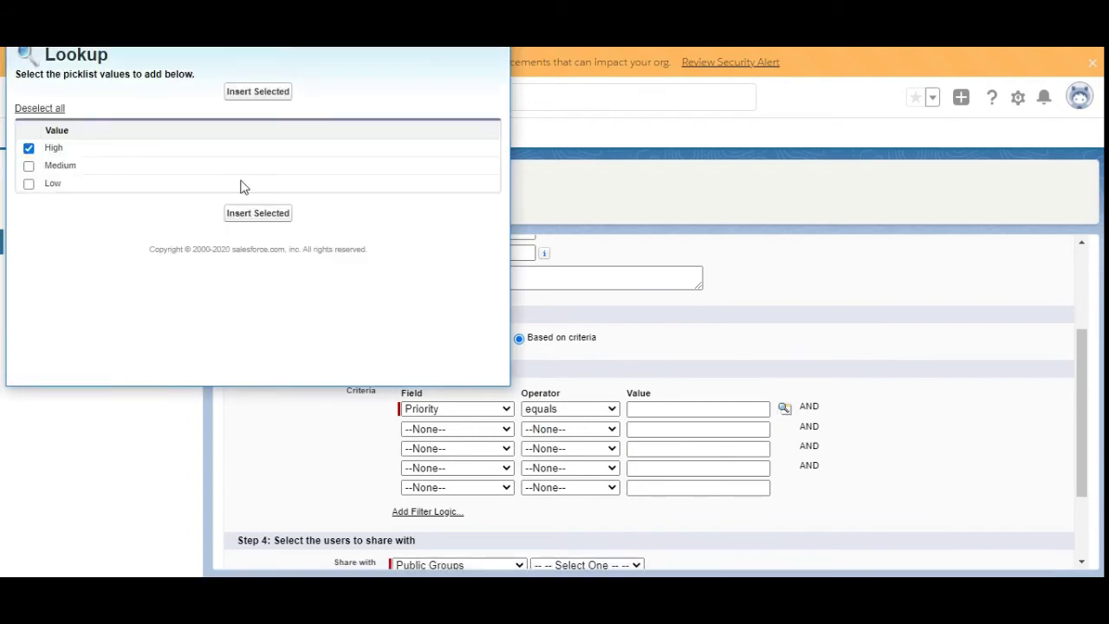
left_click(258, 213)
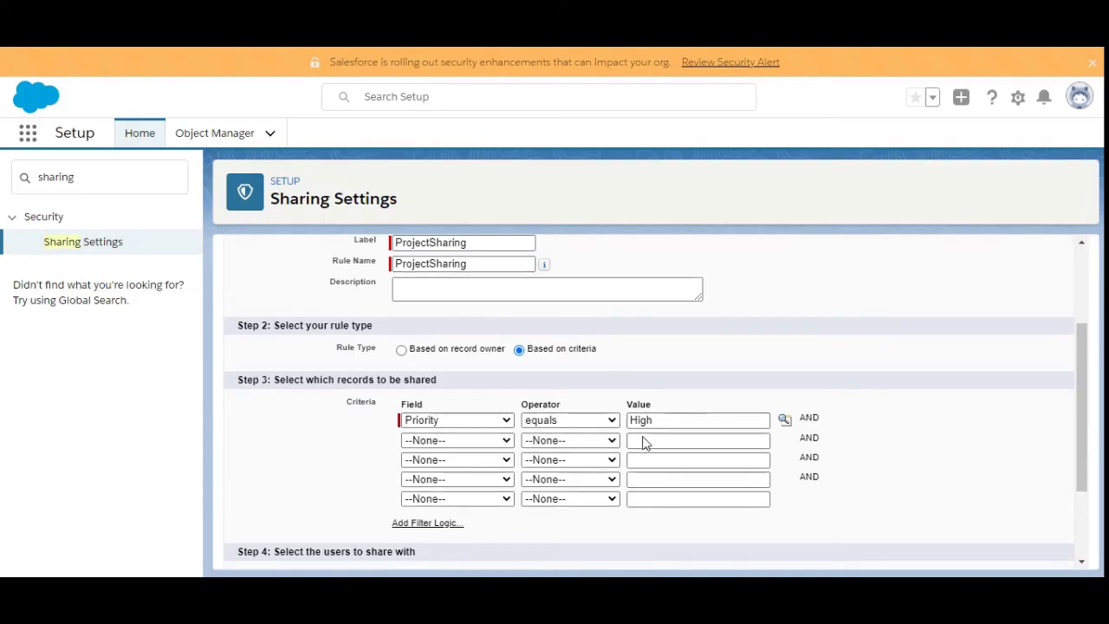
Share matching records with the Training Coordinator role, keeping Read Only access.
left_click_drag(1077, 404, 1073, 464)
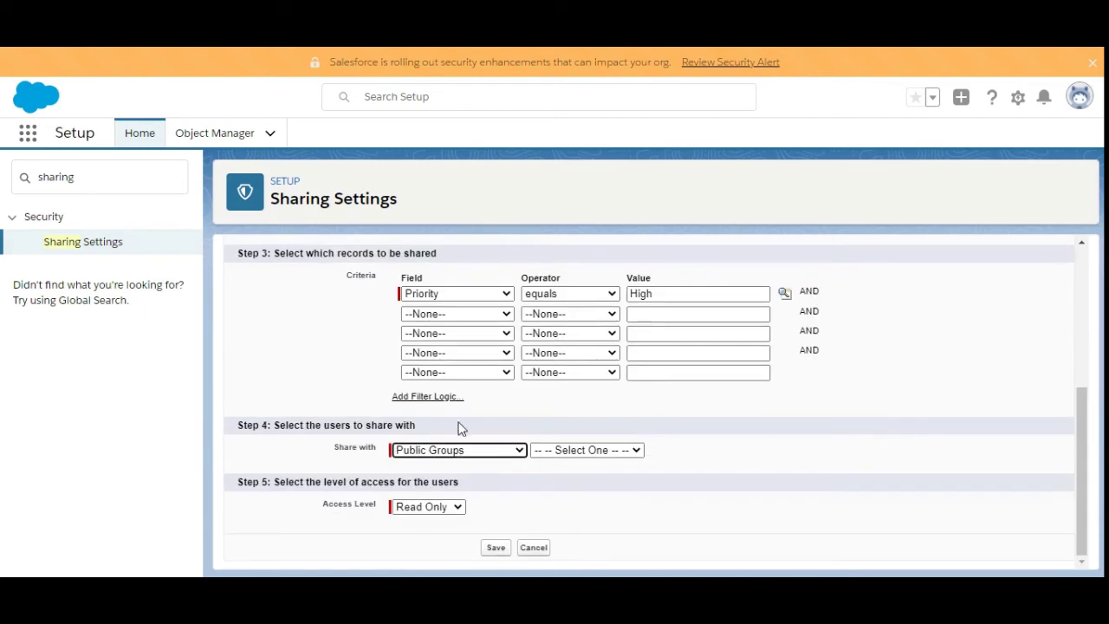
left_click(473, 453)
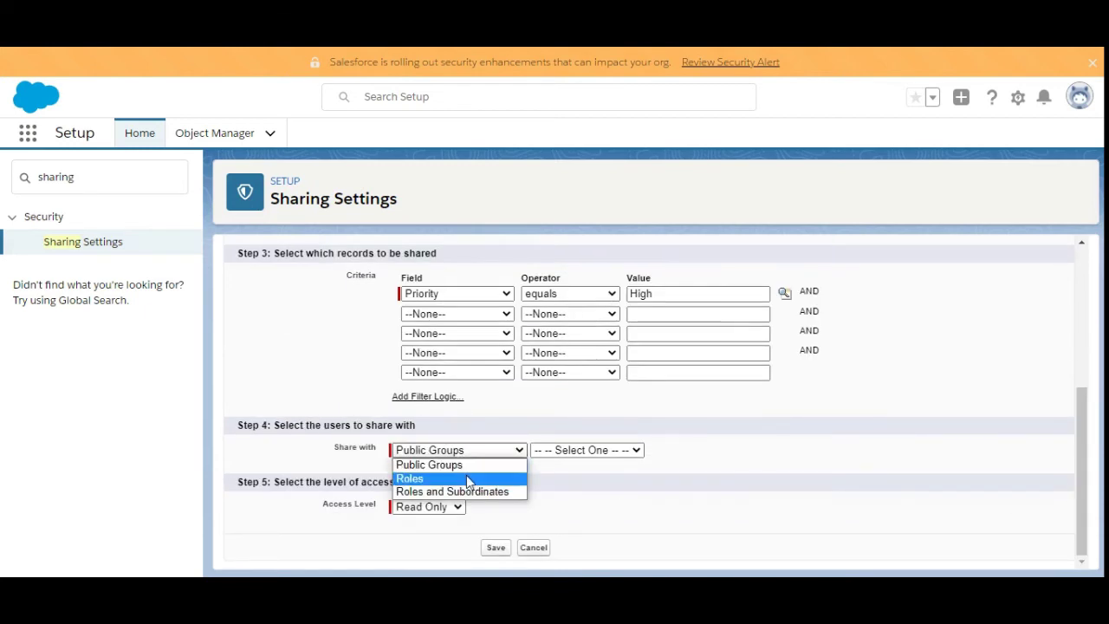
left_click(466, 477)
left_click(668, 456)
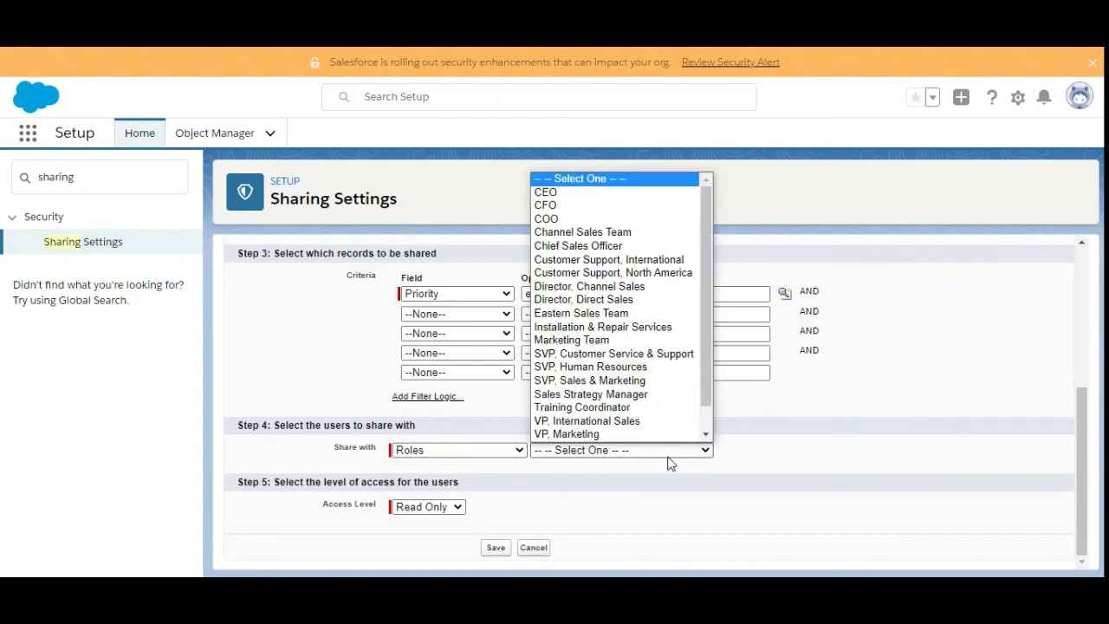
left_click(621, 407)
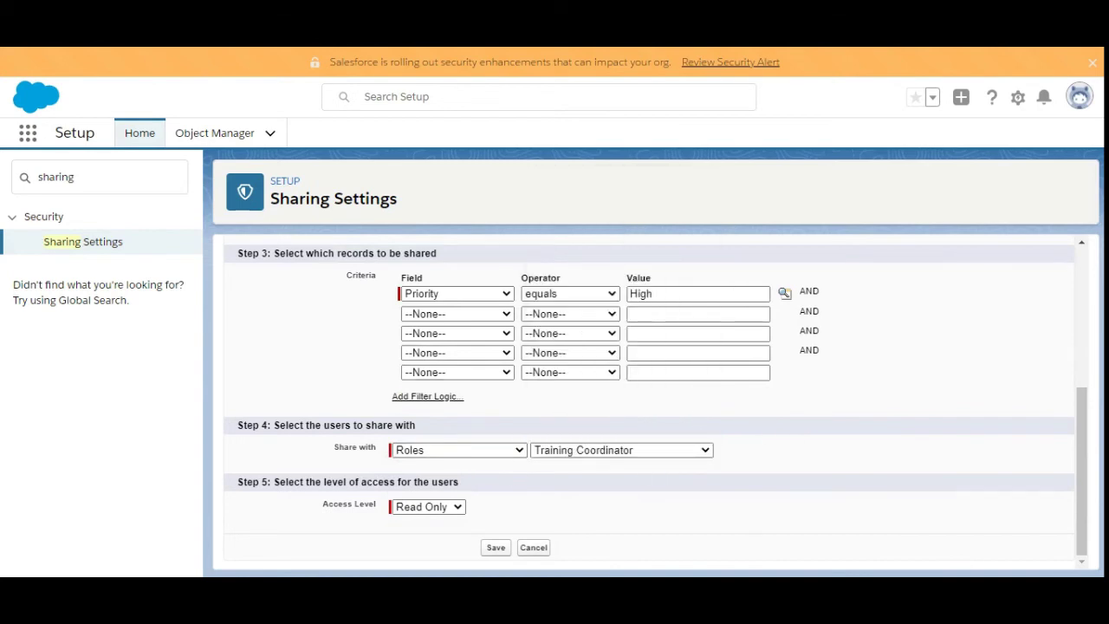
key("ctrl+Tab")
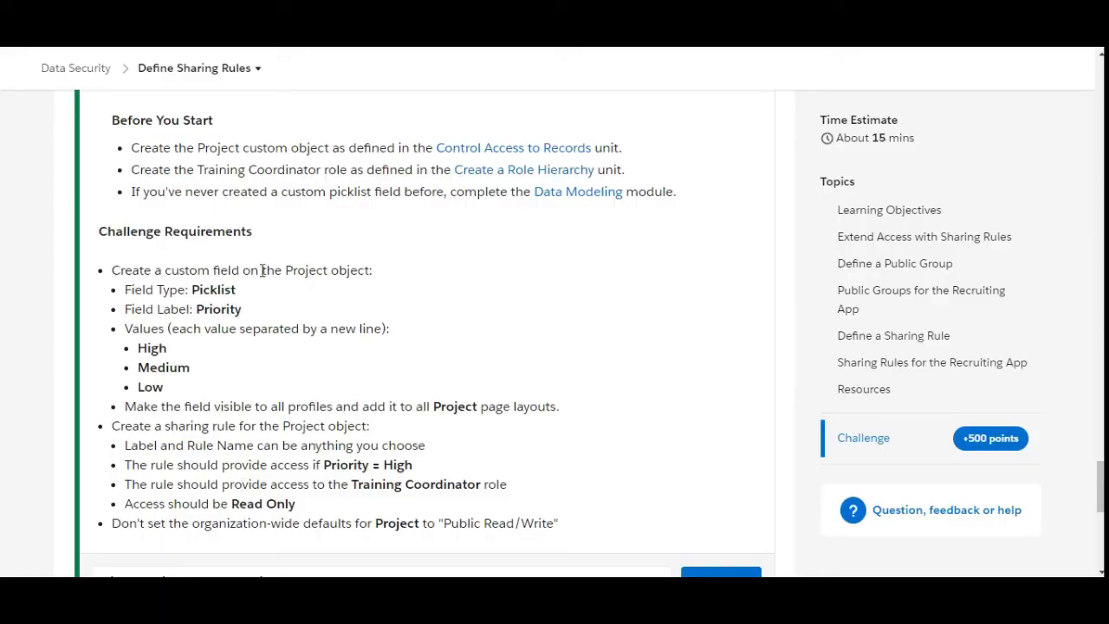
key("ctrl+shift+Tab")
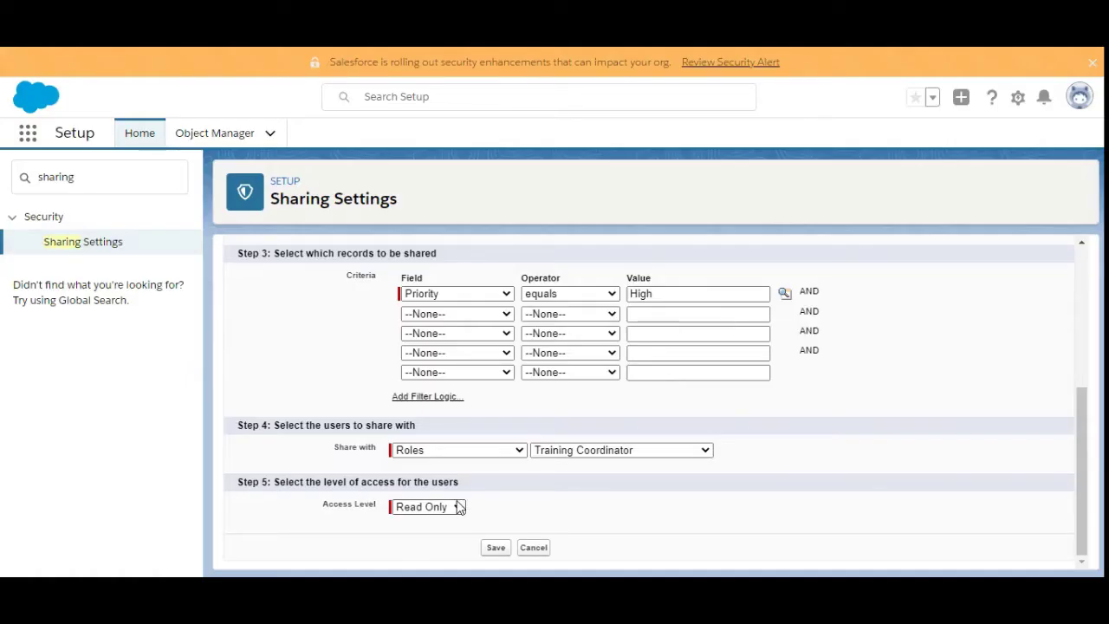
Save the ProjectSharing rule, confirm the sharing recalculation, and check it in Project Sharing Rules.
left_click(496, 548)
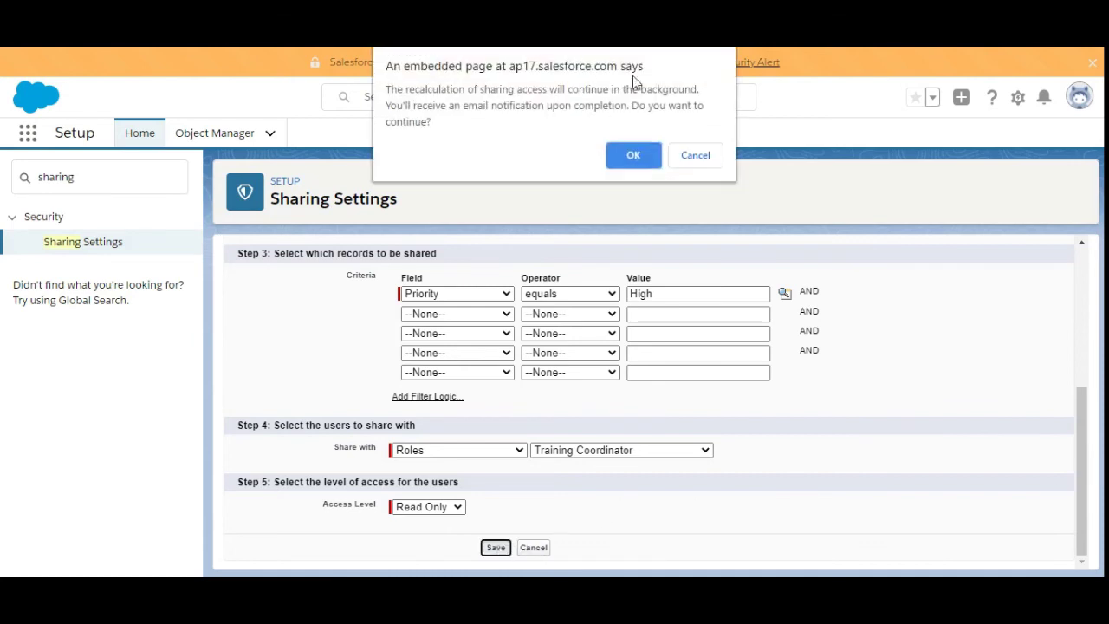
left_click(633, 163)
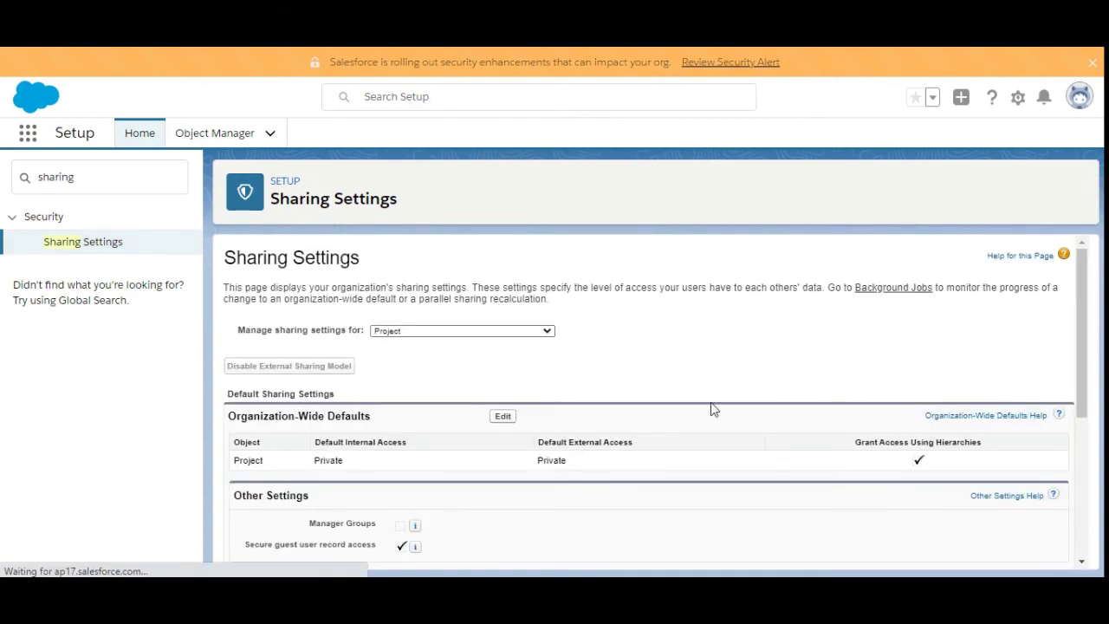
key("ctrl+Tab")
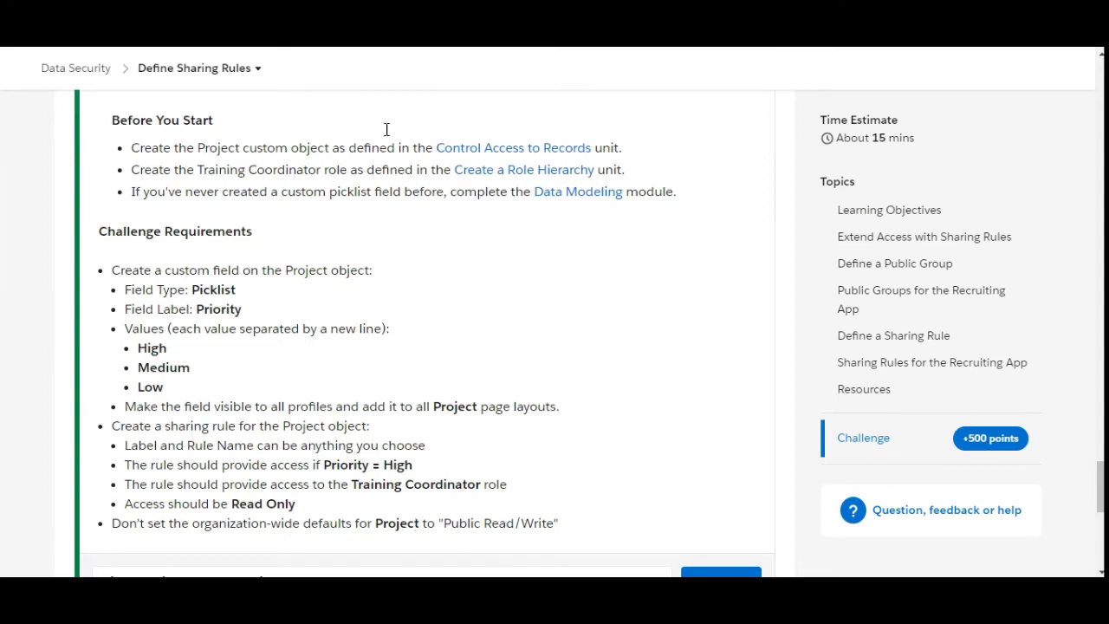
key("ctrl+Tab")
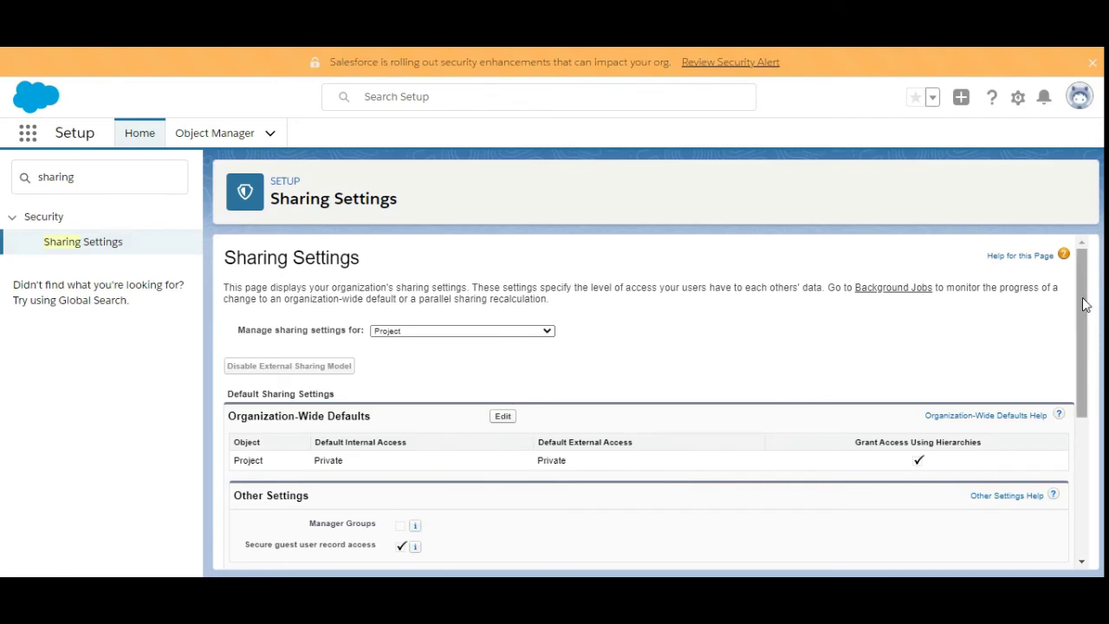
left_click_drag(1082, 301, 1081, 364)
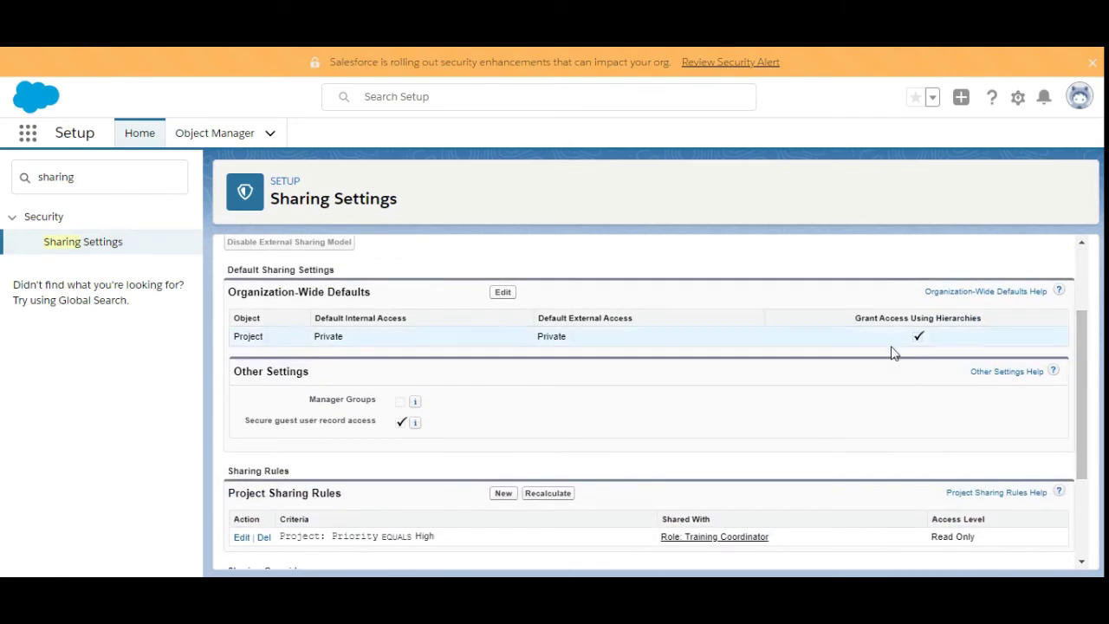
Confirm Project's organization-wide sharing default is still Private, then return to the Trailhead challenge.
left_click(500, 292)
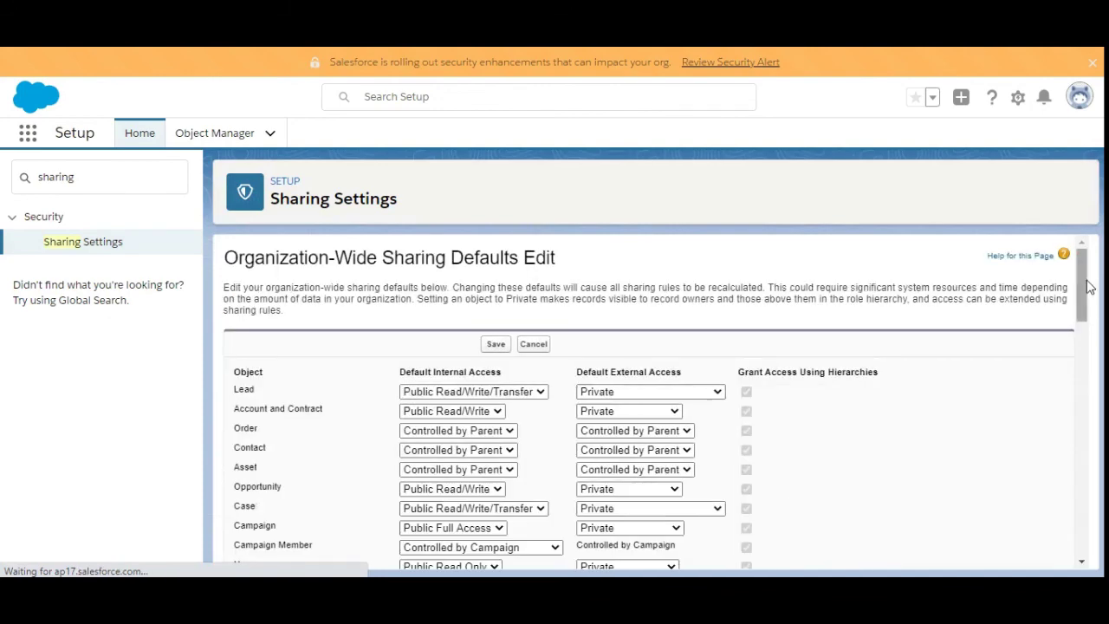
scroll(1088, 298, "down", 1)
left_click_drag(1089, 298, 1083, 533)
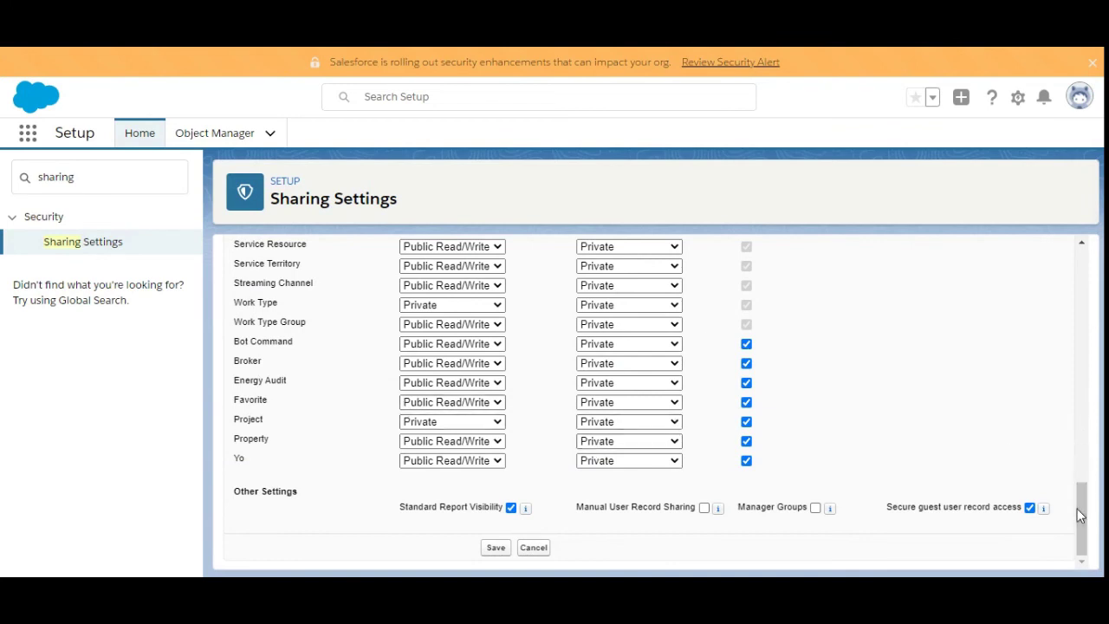
key("ctrl+Tab")
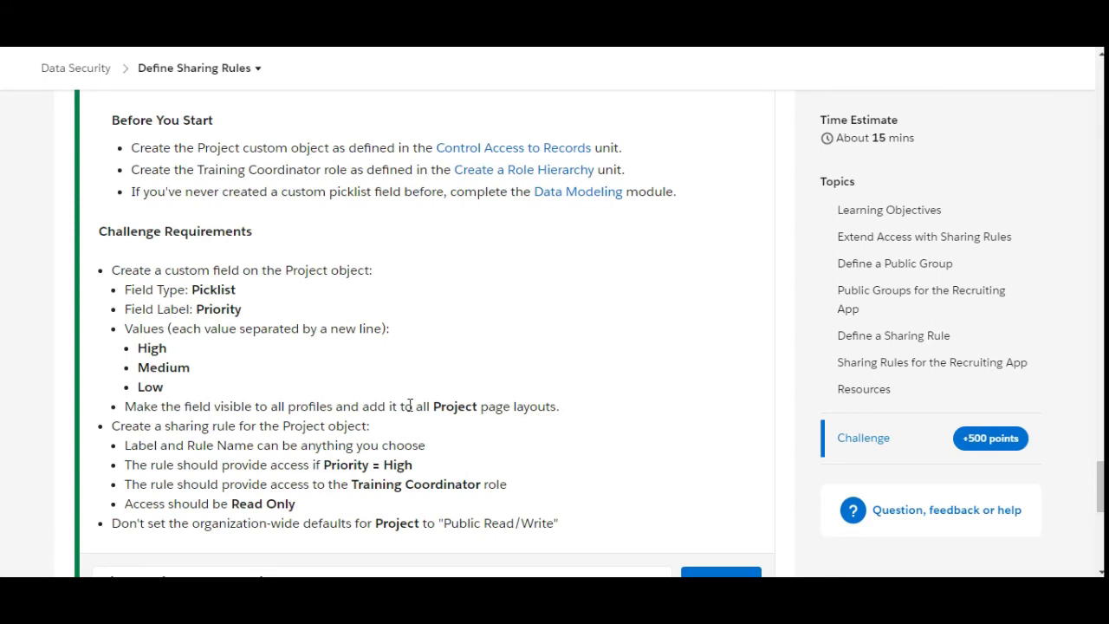
Run Check Challenge to earn 500 points for Define Sharing Rules.
scroll(570, 419, "down", 2)
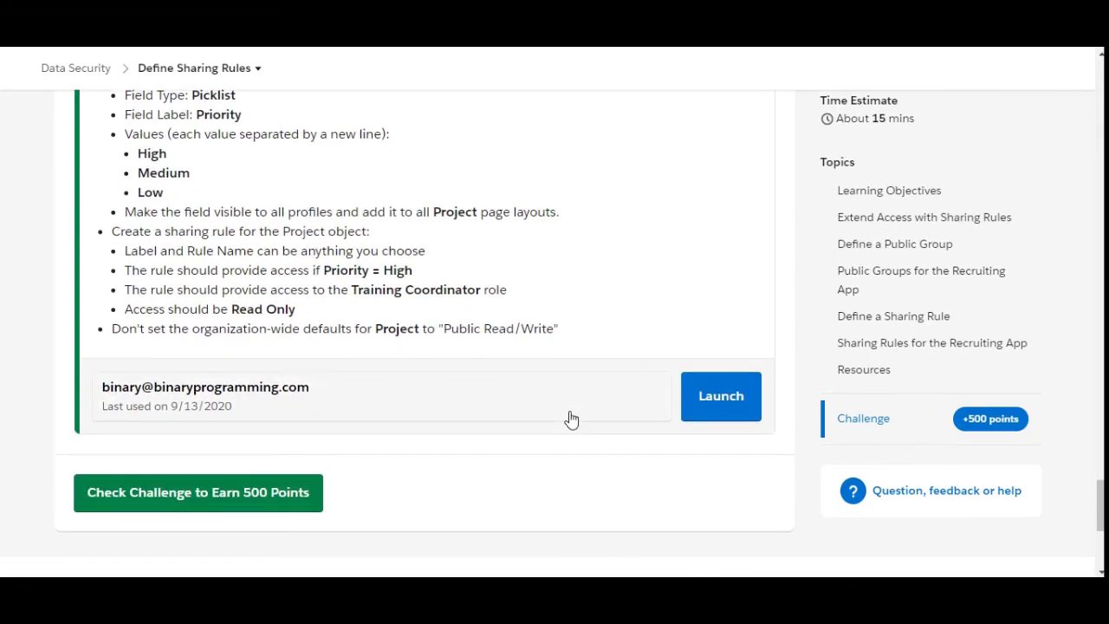
left_click(209, 494)
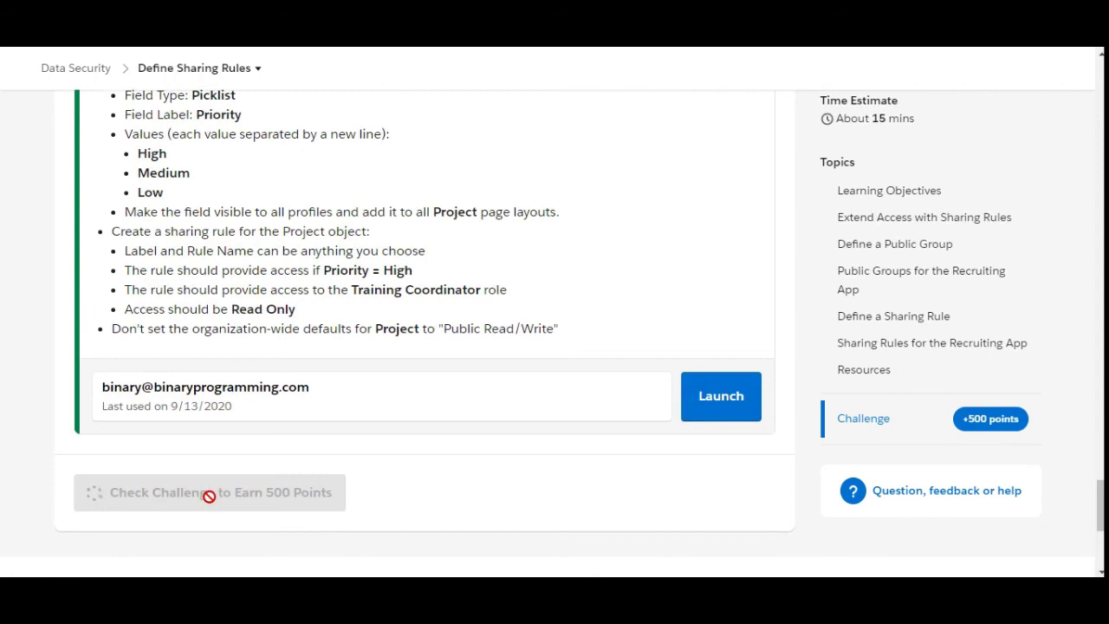